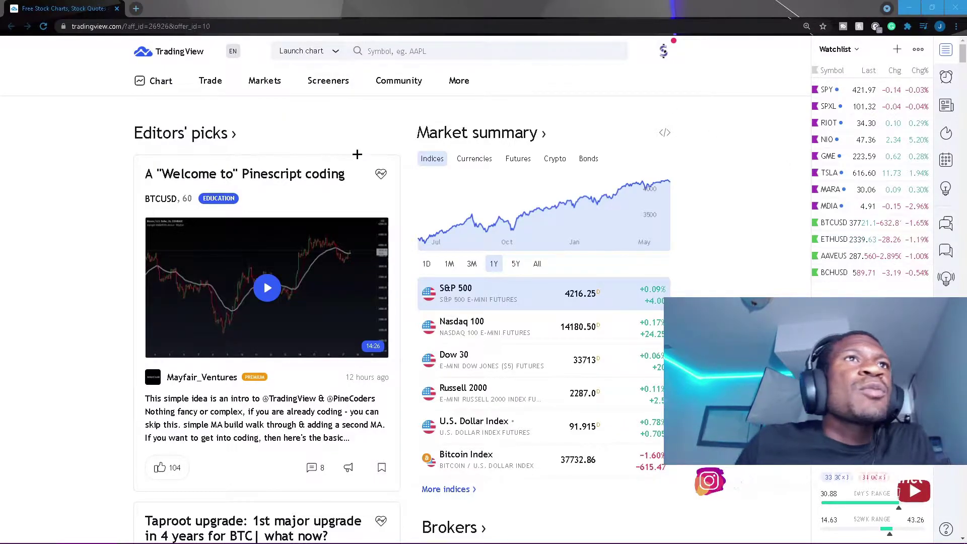
Step: Switch to the browser window with the TradingView download search and open the TradingView Desktop Application page to view its platform downloads
mouse_move(234, 89)
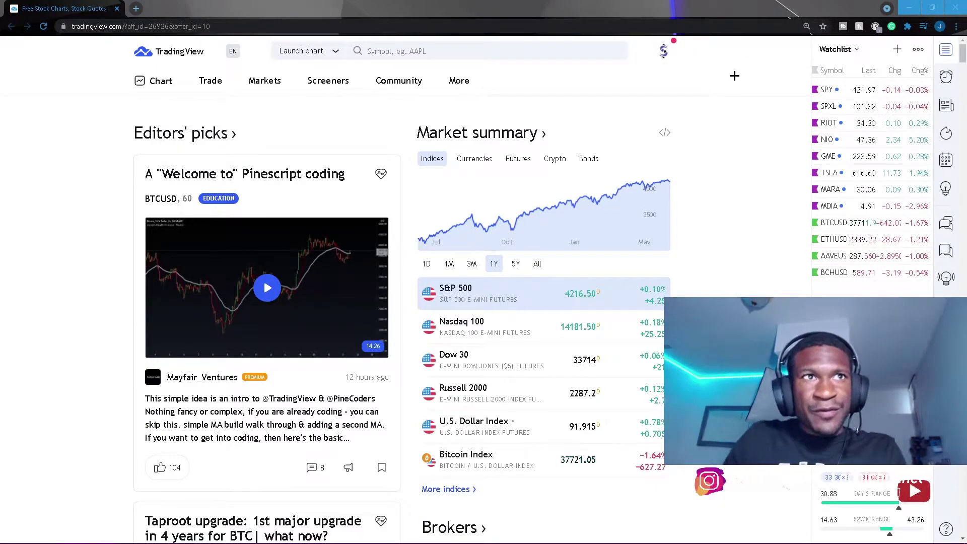
mouse_move(400, 85)
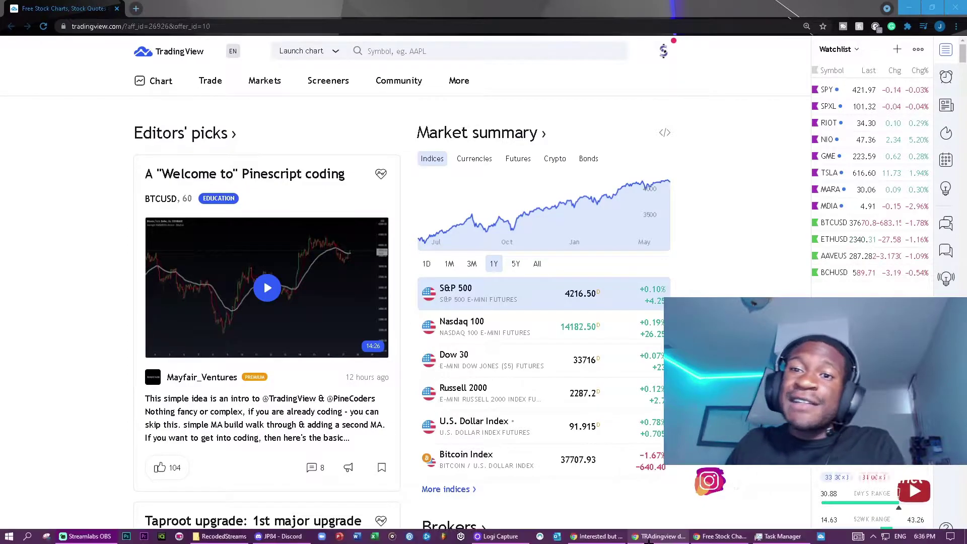
mouse_move(655, 537)
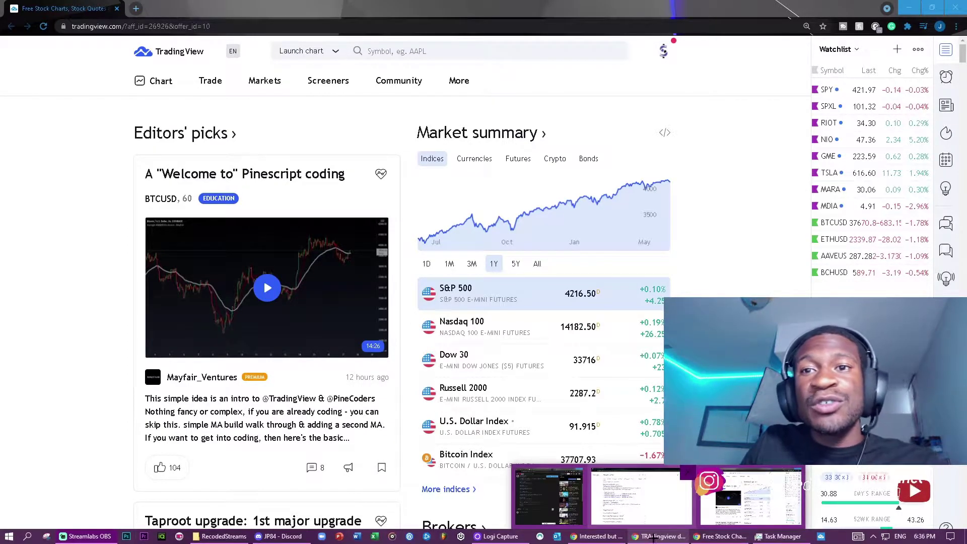
click(646, 514)
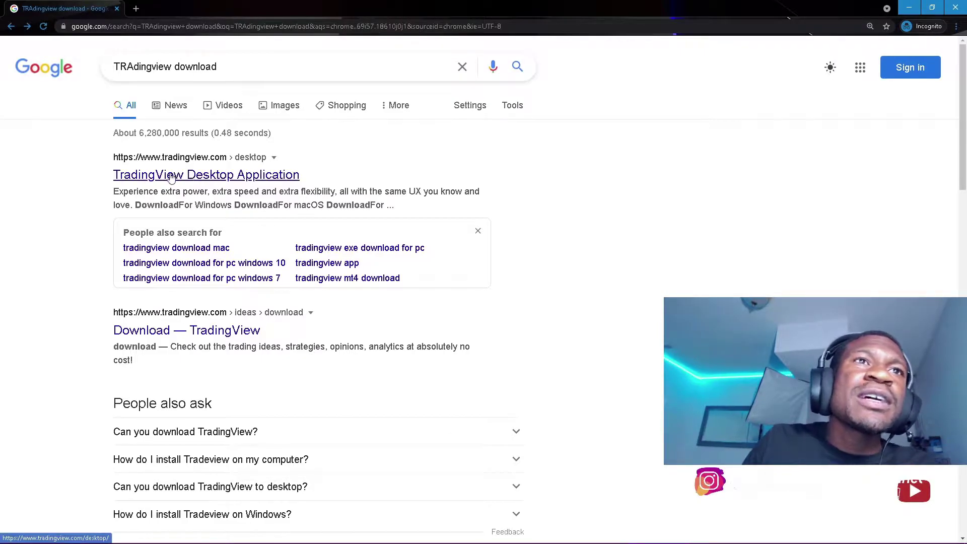
click(192, 175)
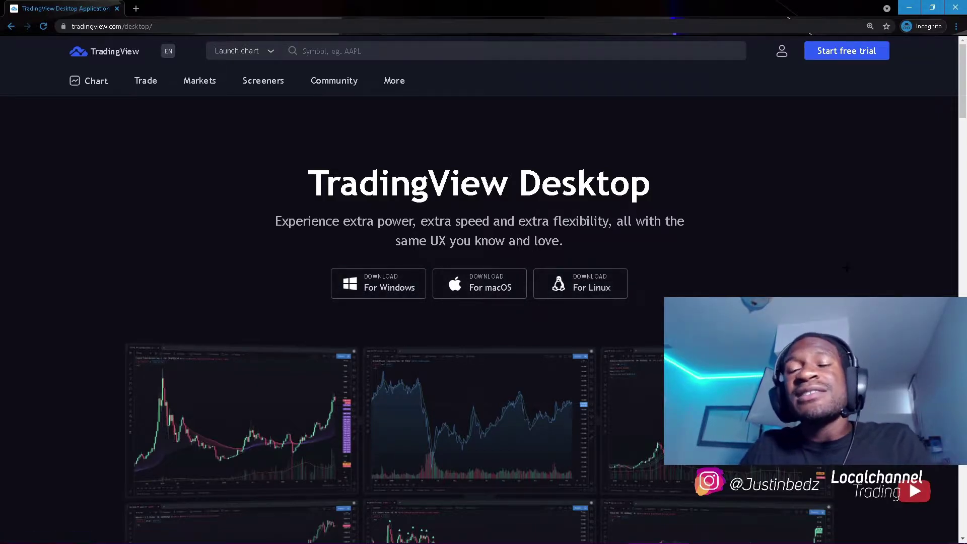
scroll(478, 302, down, 5)
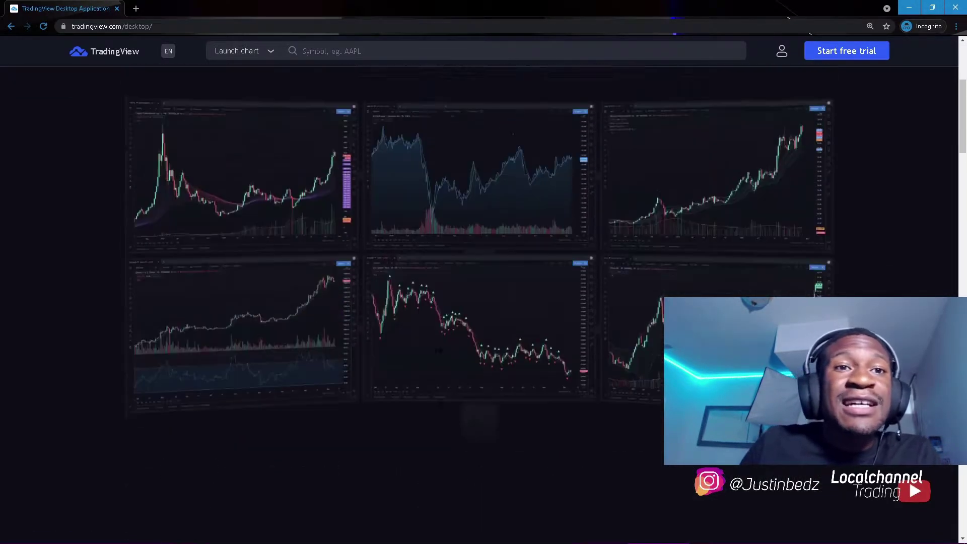
scroll(478, 302, up, 3)
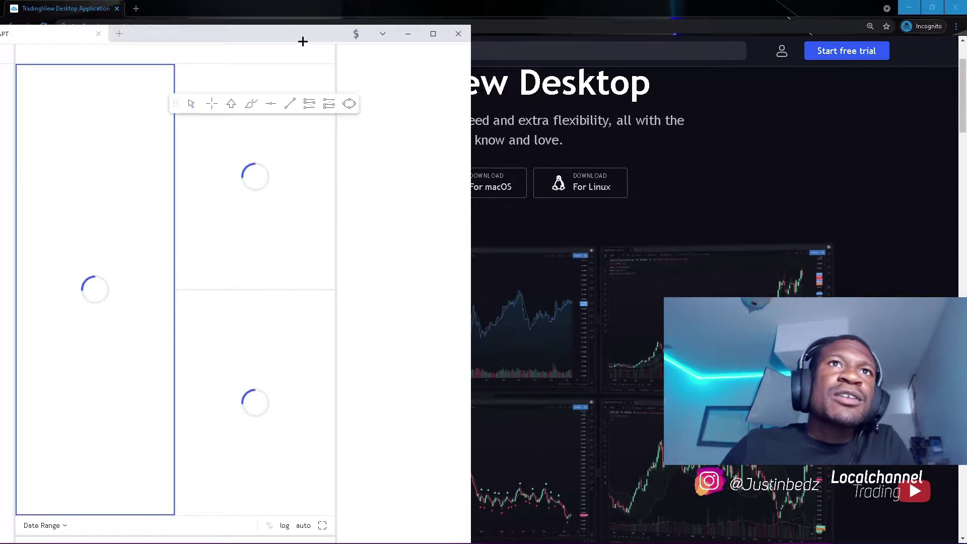
Step: Maximize the TradingView desktop app window and enlarge the large RAPT chart to fill the whole layout
double_click(303, 42)
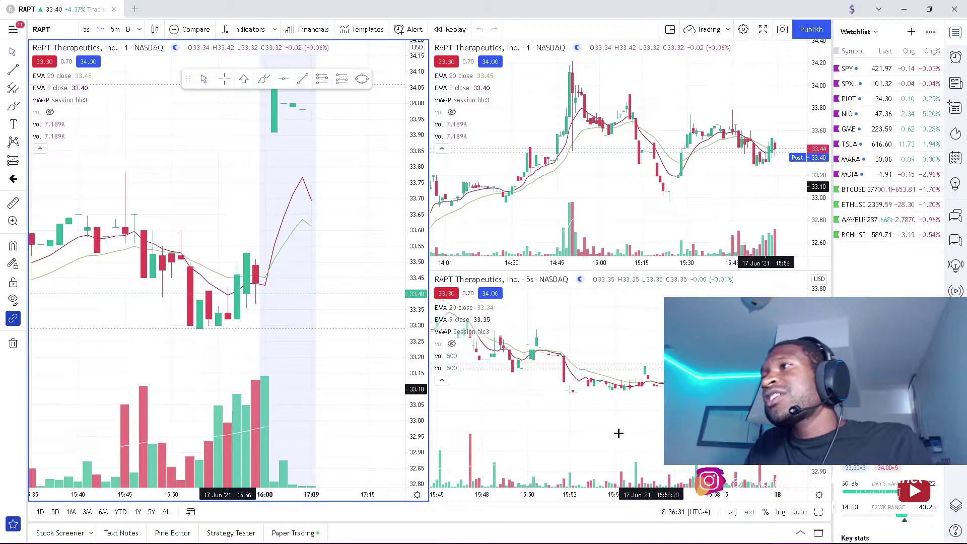
click(817, 511)
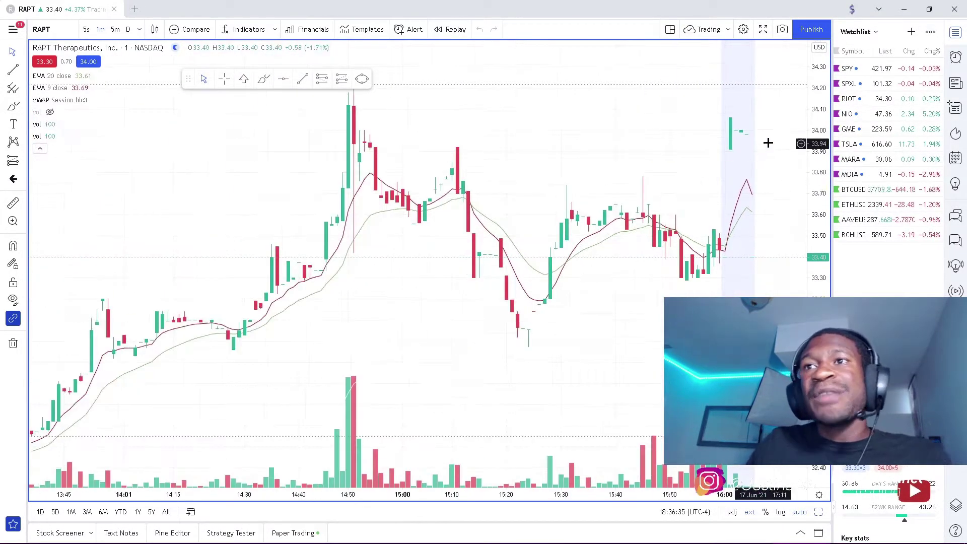
scroll(768, 143, down, 3)
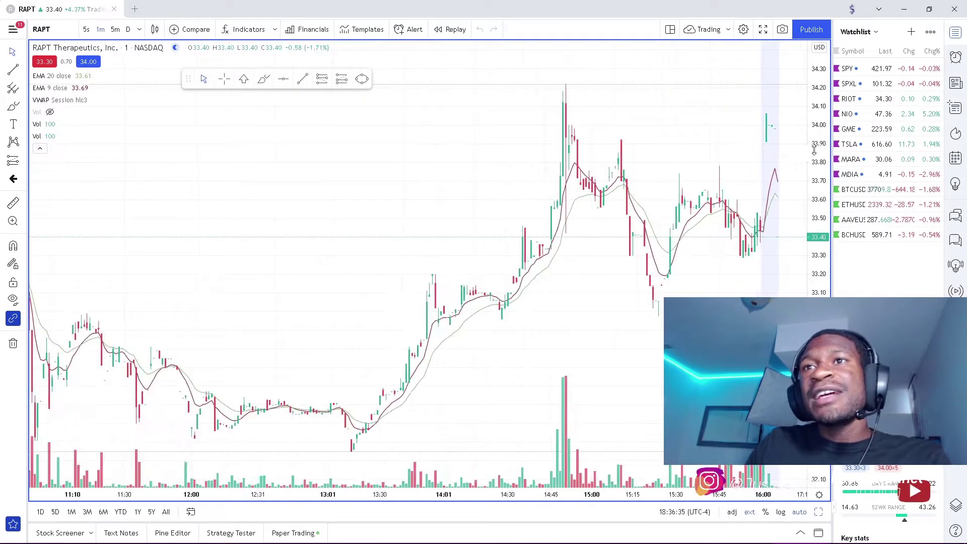
Step: Set the RAPT chart to the 5-minute interval and show it maximized in the layout
click(116, 29)
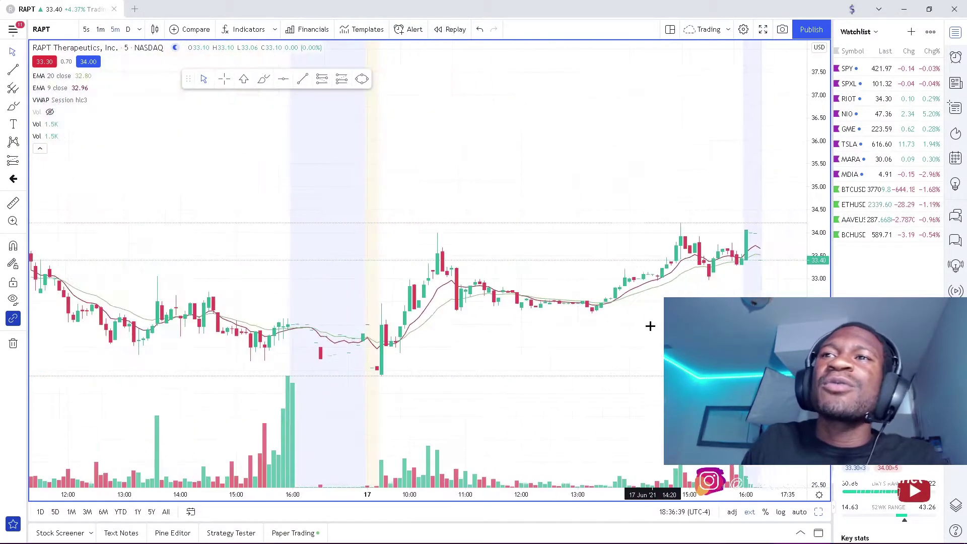
scroll(654, 338, down, 5)
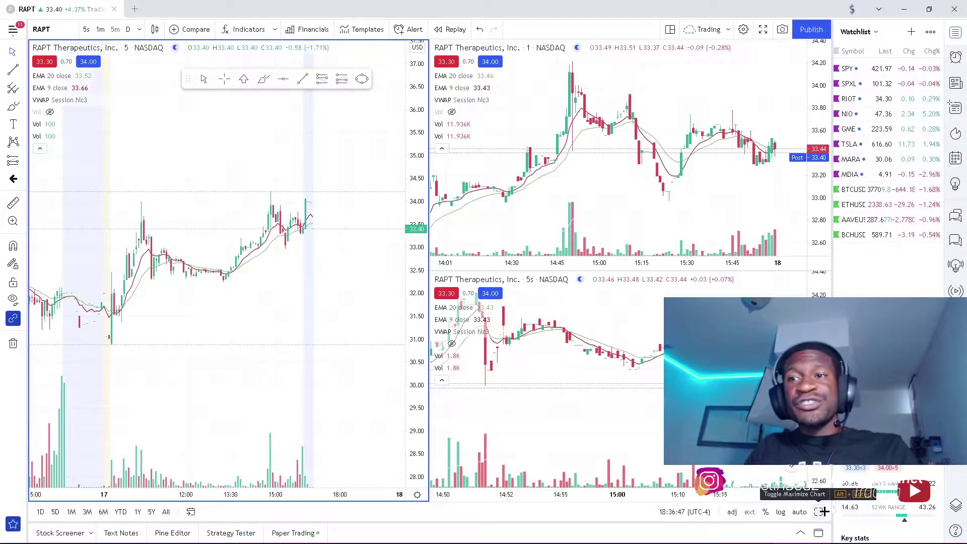
click(824, 512)
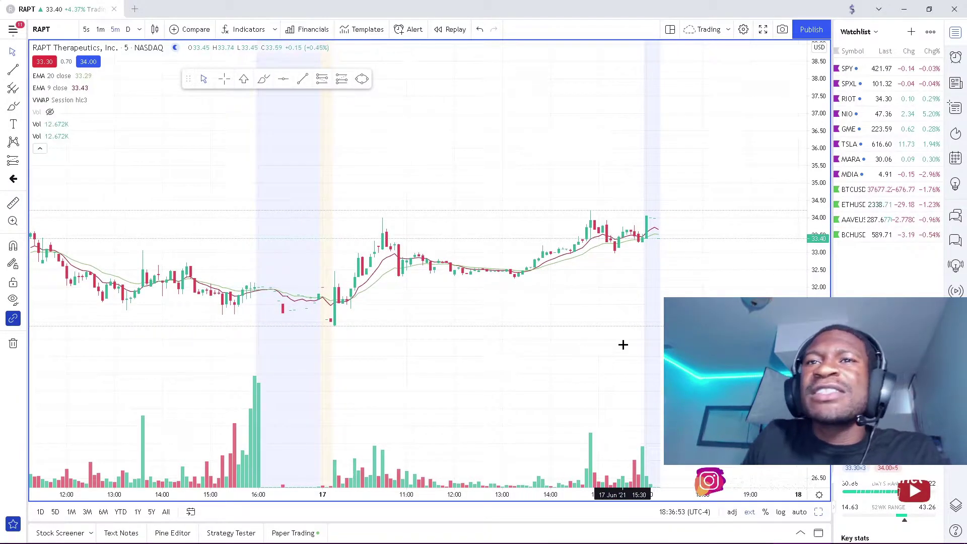
Step: Apply the Dark color theme to the RAPT chart
right_click(568, 305)
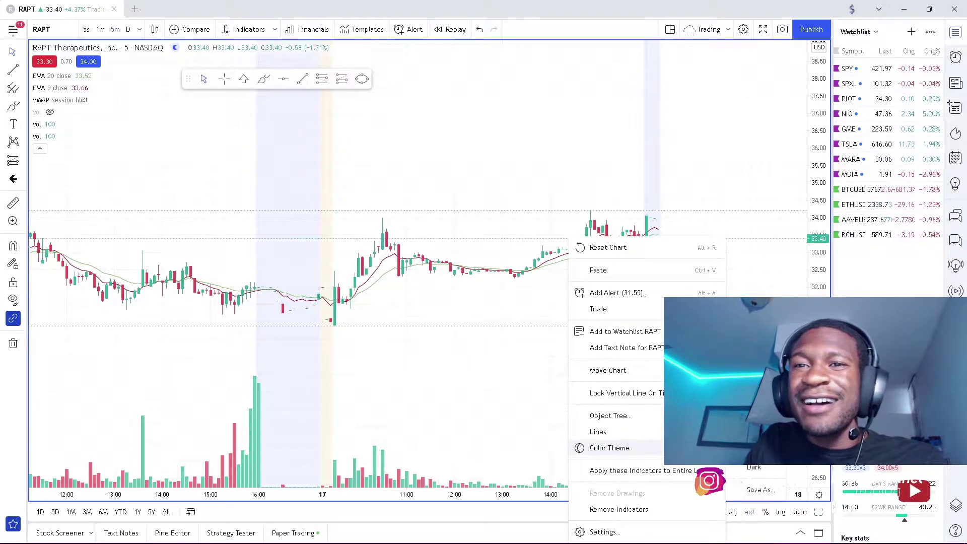
right_click(497, 166)
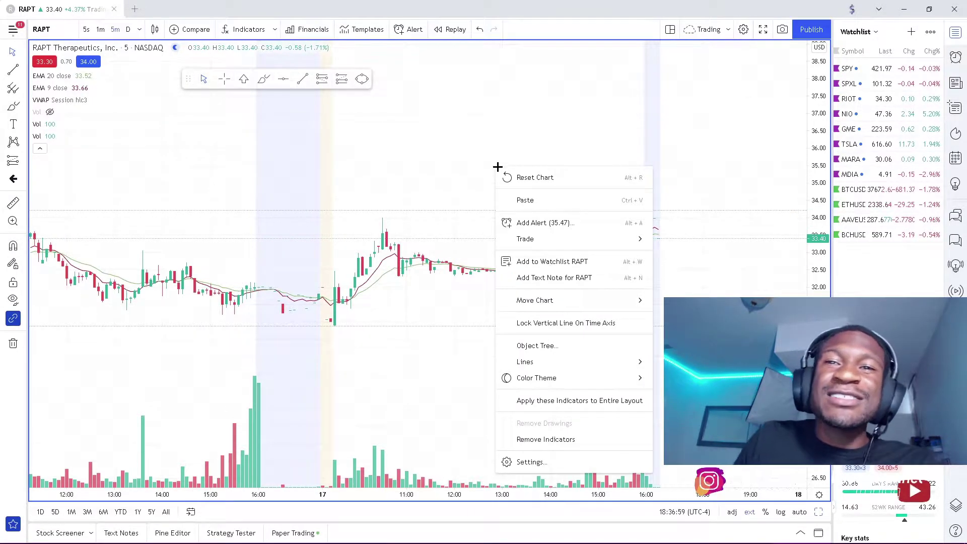
mouse_move(594, 377)
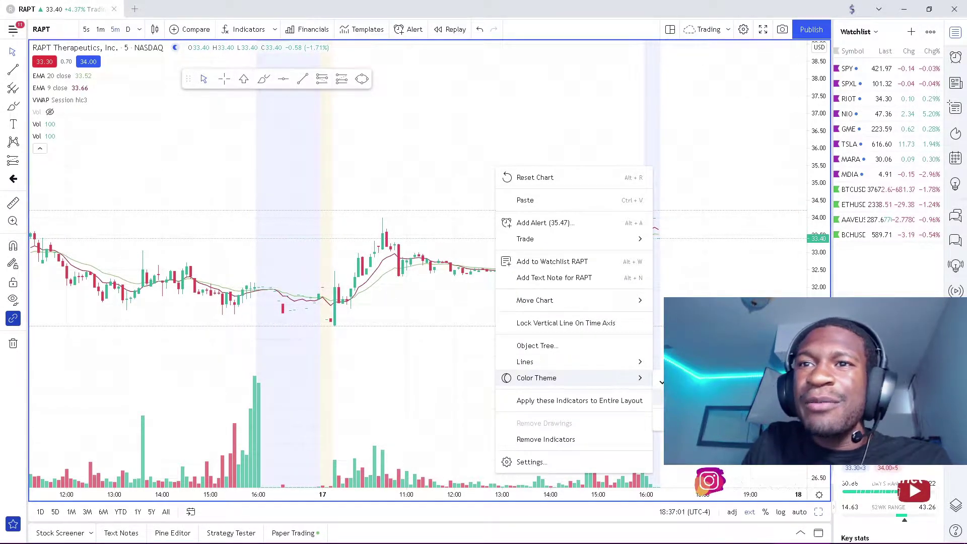
click(685, 394)
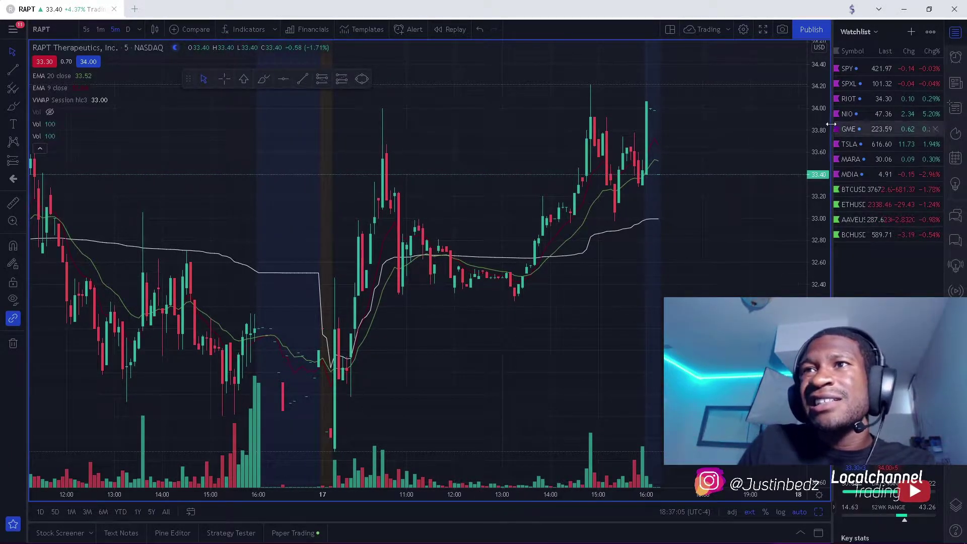
Step: Load the NIO chart from the watchlist and compress its price scale
scroll(713, 283, up, 4)
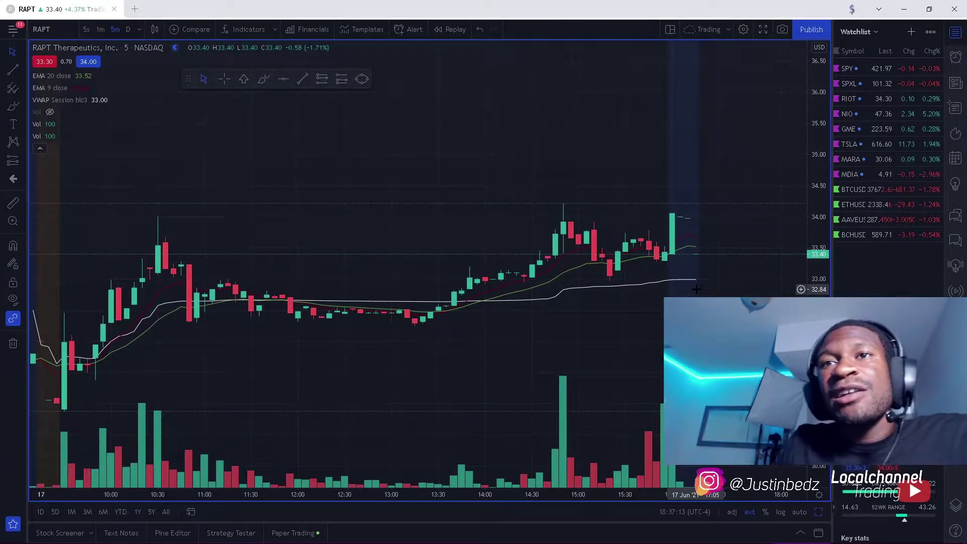
scroll(696, 289, down, 3)
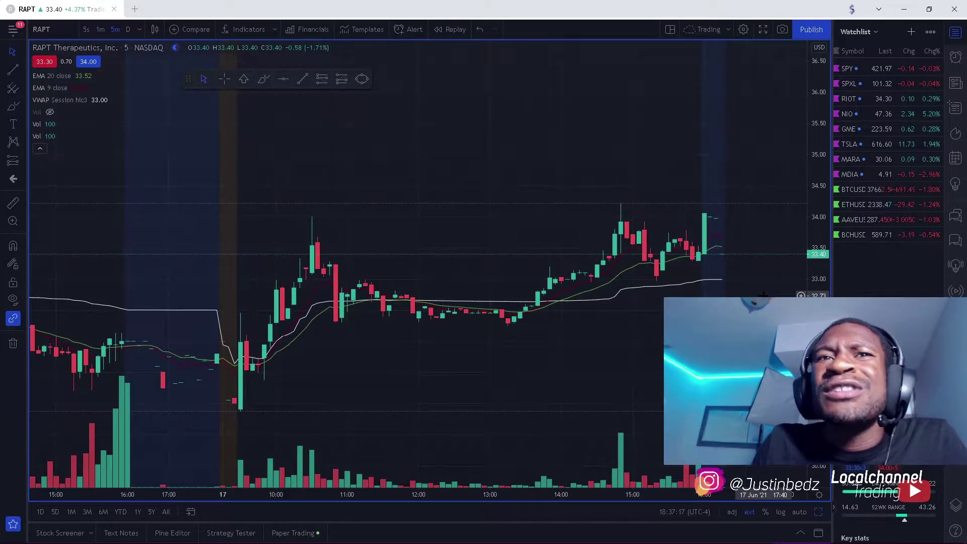
click(879, 69)
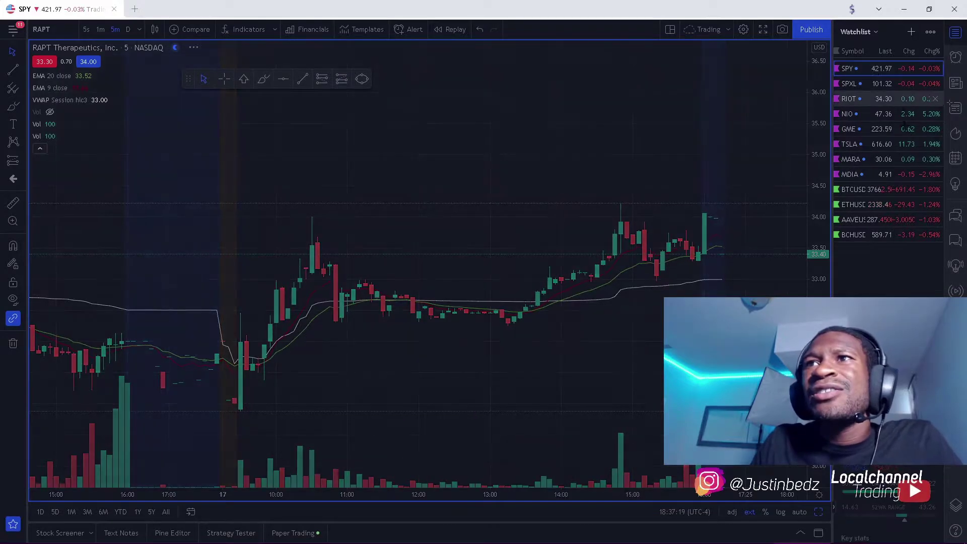
click(897, 115)
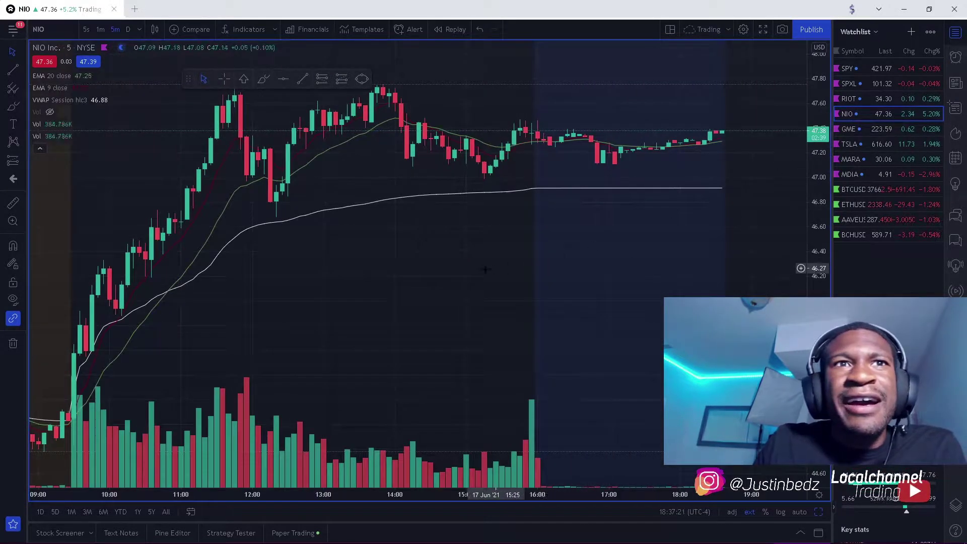
scroll(647, 217, down, 3)
drag(822, 261, 822, 323)
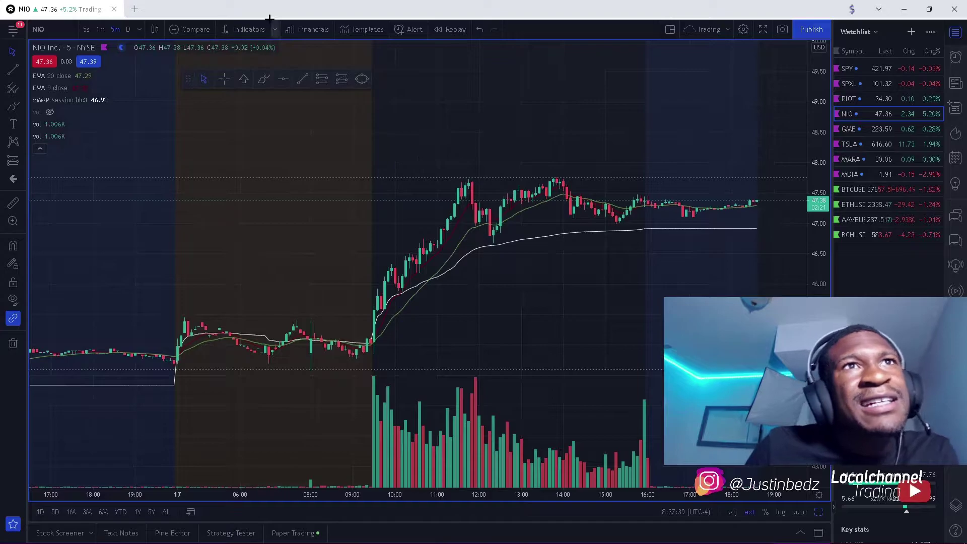
Step: Examine the available indicators by category, including Favorites, Built-ins, Candlestick Patterns, Public Library and Volume Profile
mouse_move(274, 30)
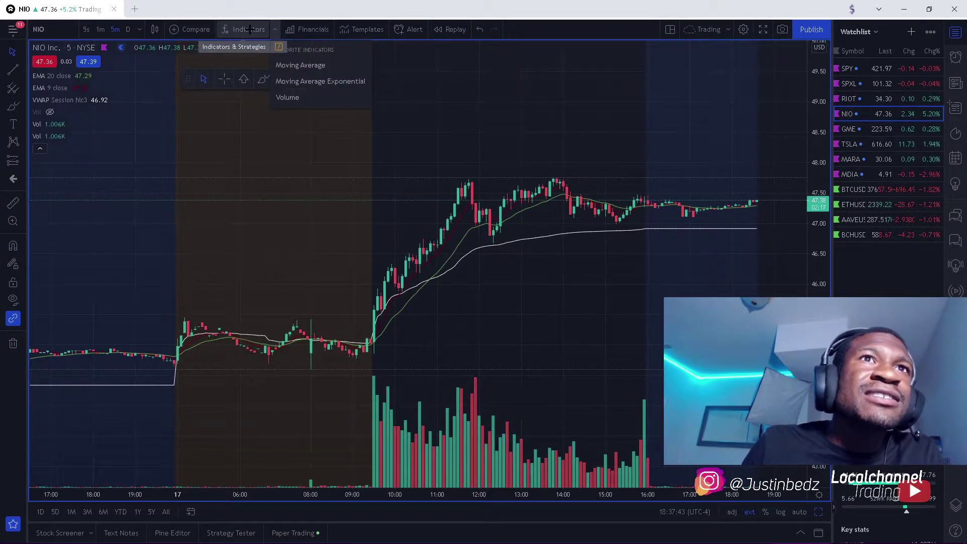
click(250, 29)
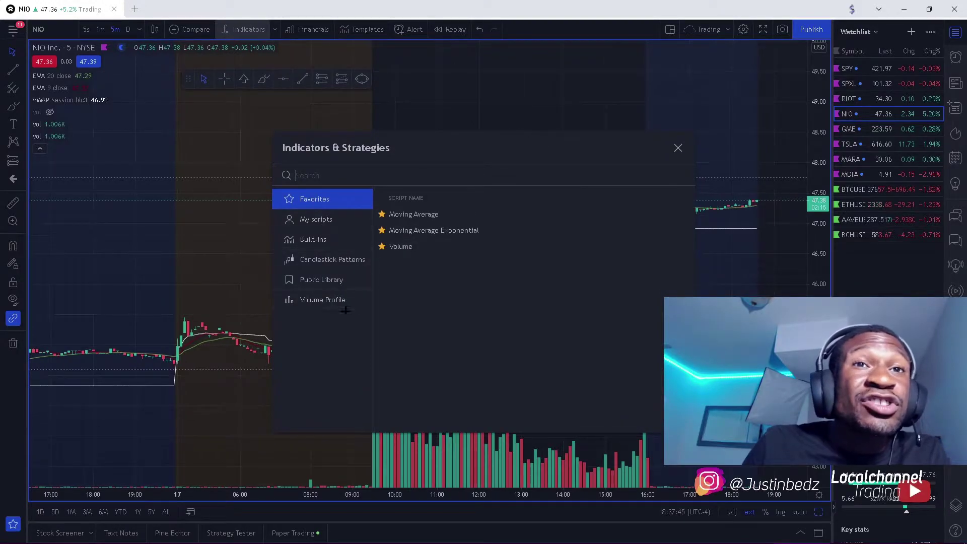
click(324, 219)
click(334, 241)
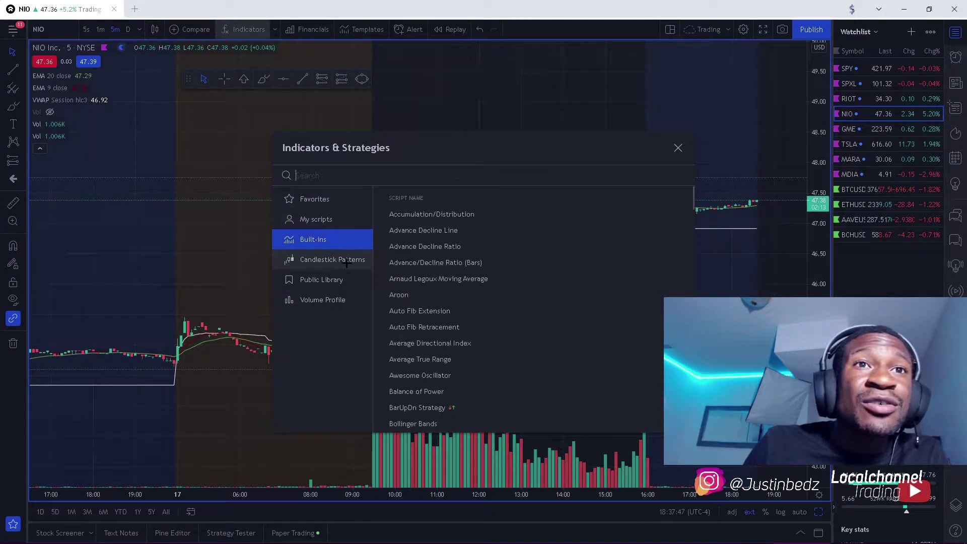
click(347, 261)
click(345, 274)
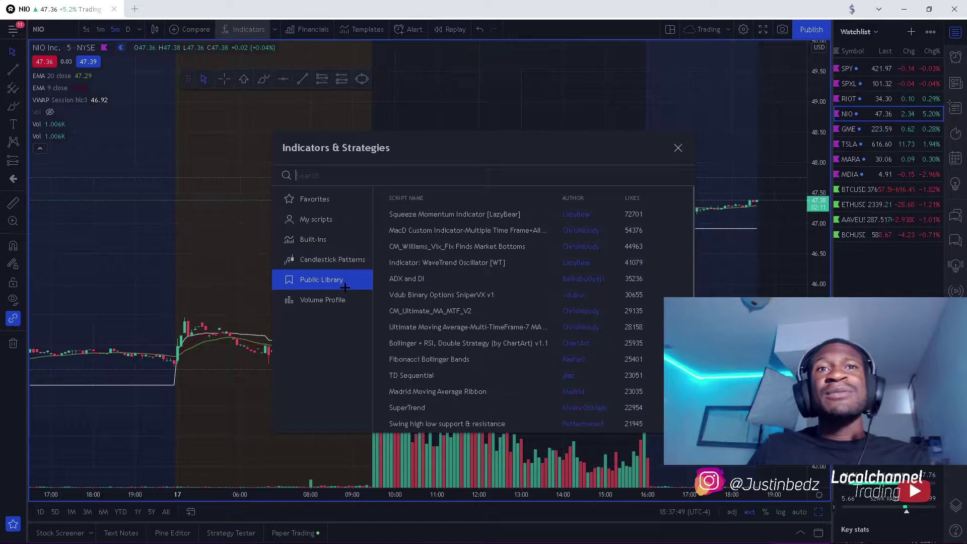
click(340, 298)
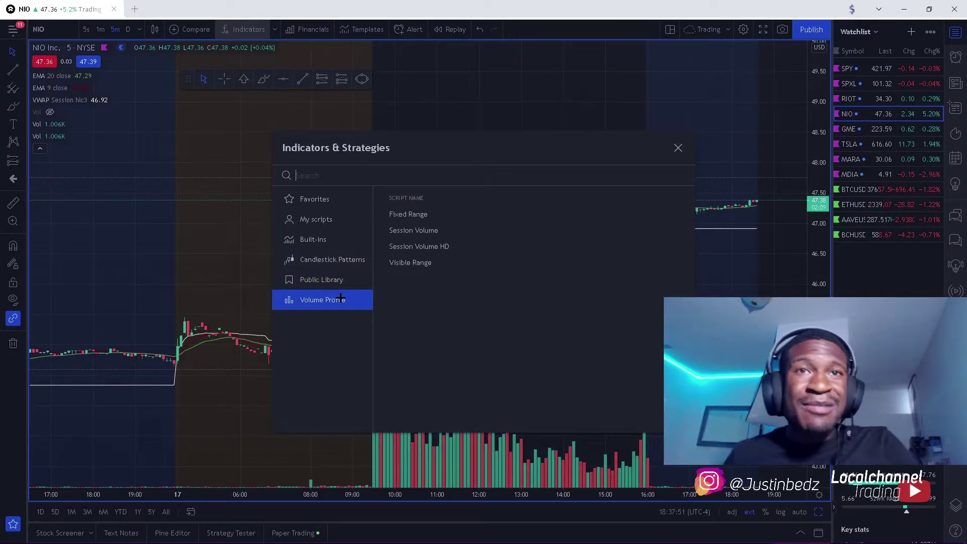
click(317, 219)
click(314, 200)
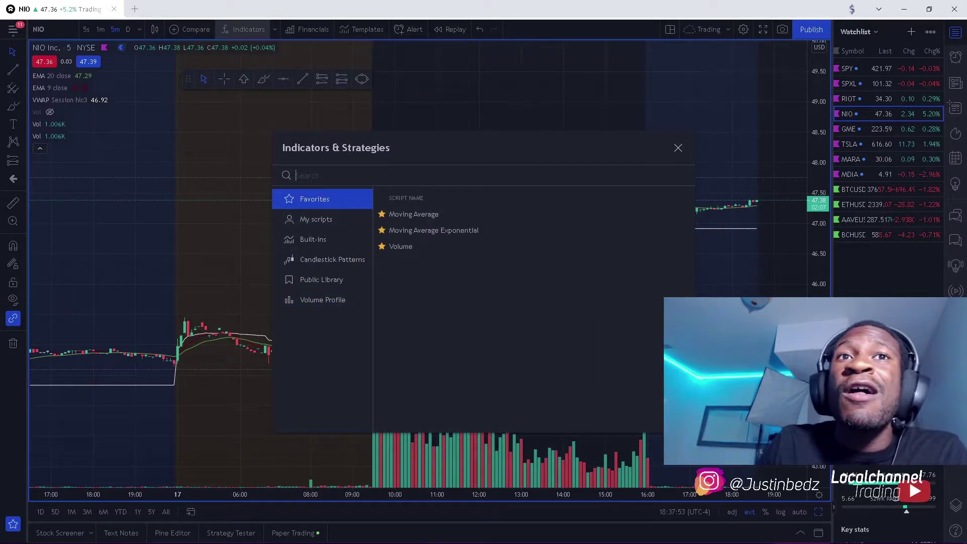
click(677, 146)
Step: Reposition the floating favorite drawing tools and place a horizontal line at 47.76 along the NIO chart's intraday high
scroll(687, 182, up, 2)
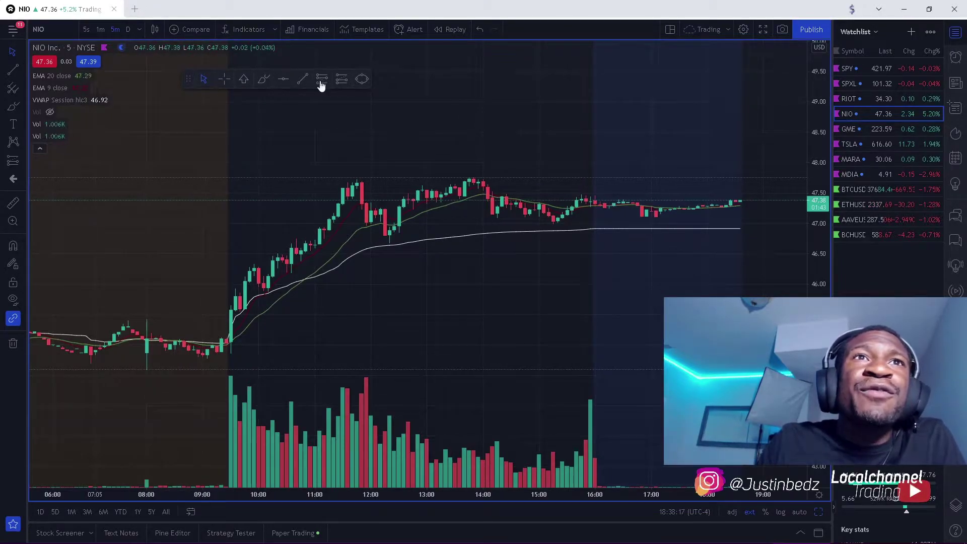
mouse_move(78, 111)
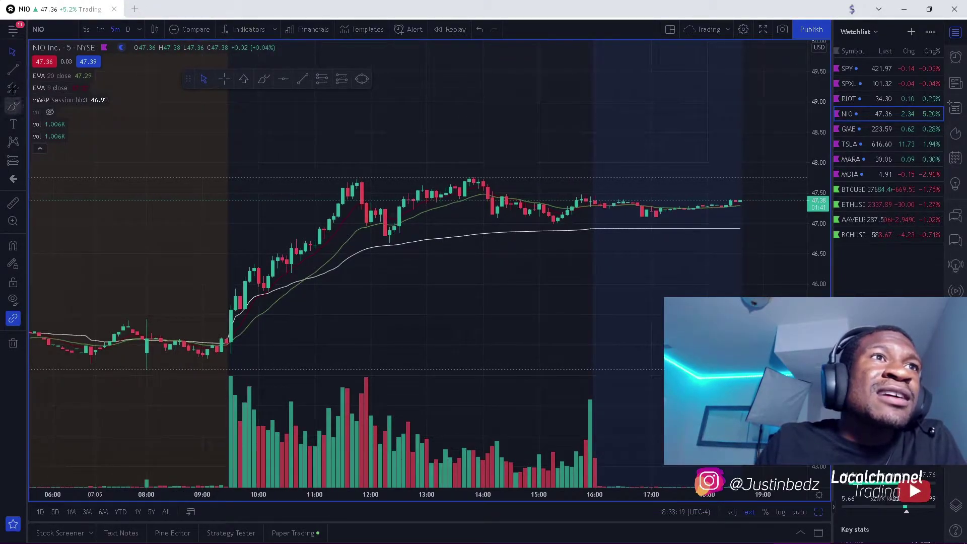
click(23, 71)
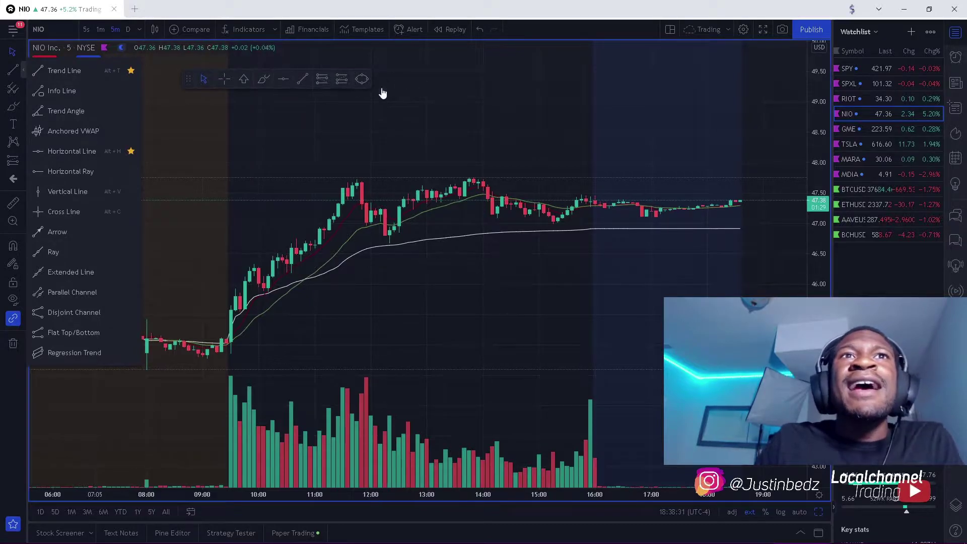
mouse_move(187, 74)
mouse_down()
mouse_move(432, 104)
mouse_move(406, 109)
mouse_up()
click(502, 109)
click(391, 176)
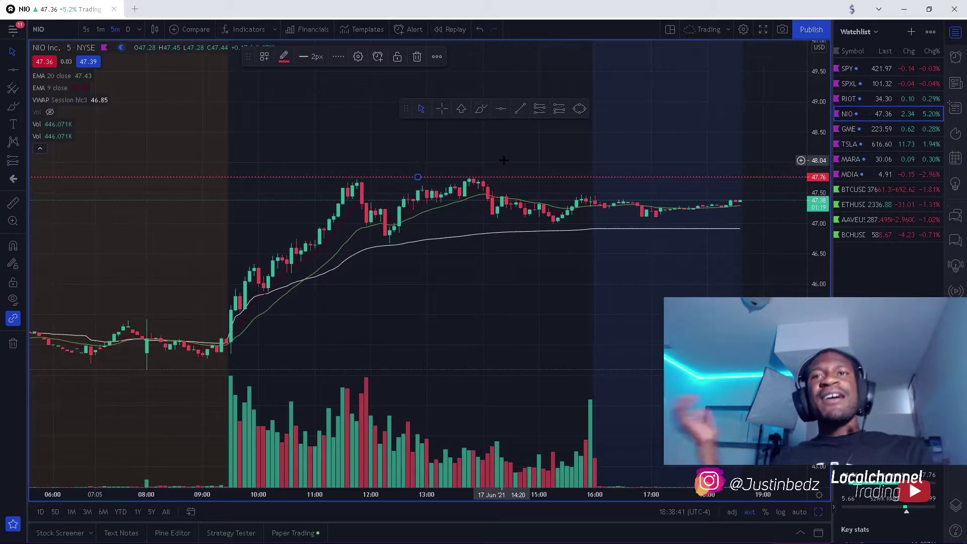
Step: Switch the NIO chart to the 1-minute interval and on to the daily interval
scroll(503, 160, down, 5)
key(1)
key(Return)
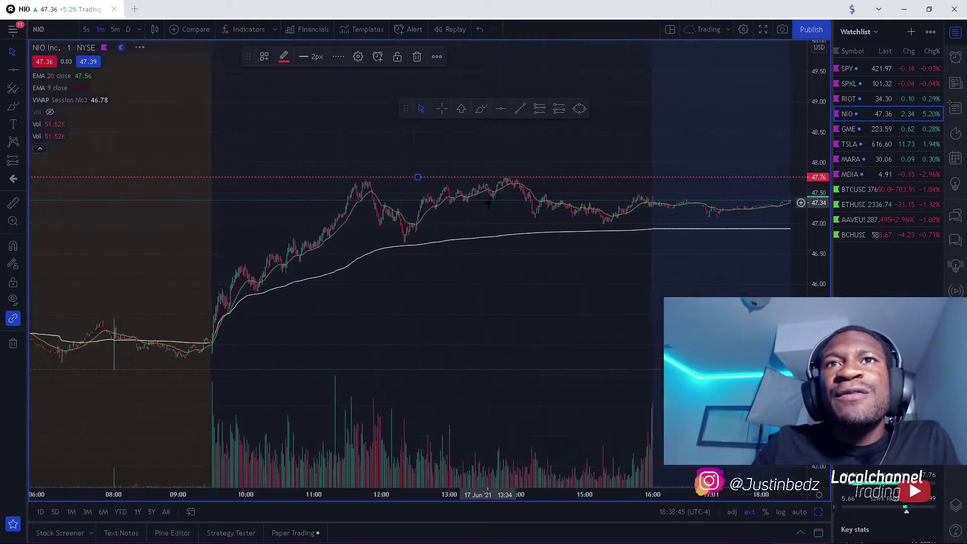
click(128, 29)
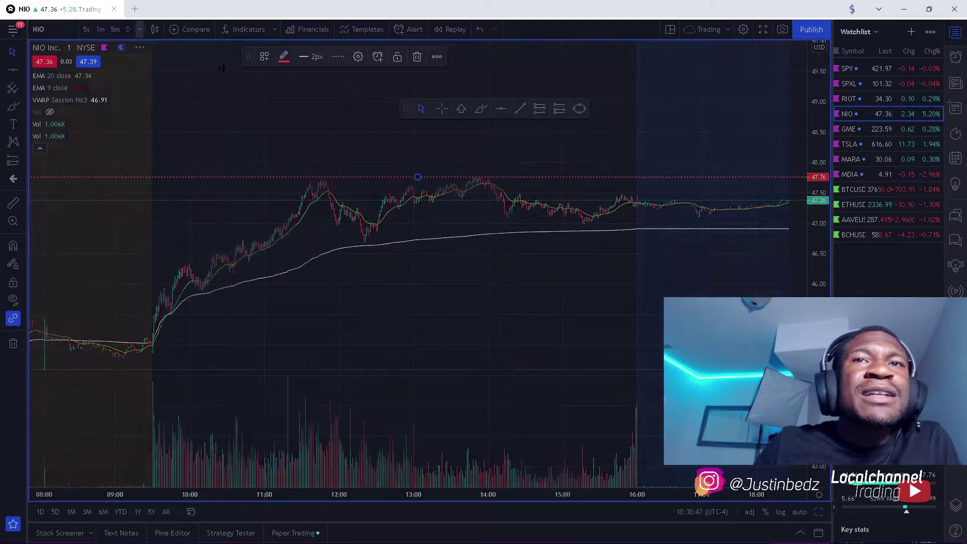
scroll(738, 184, up, 2)
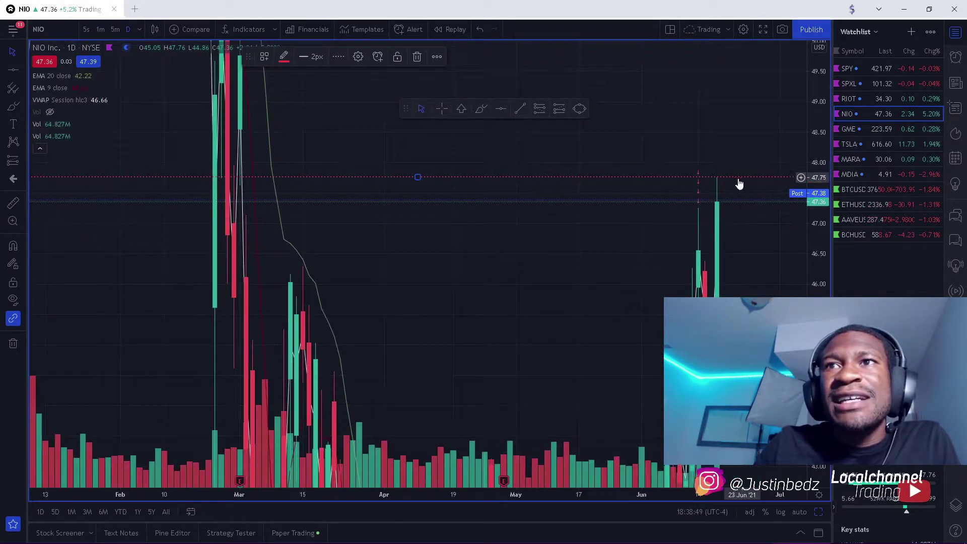
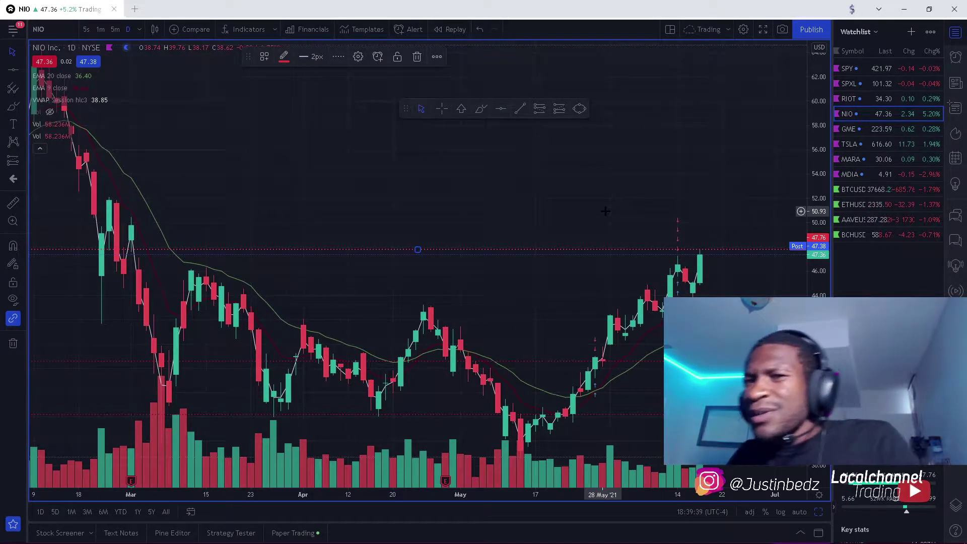
Step: Rescale the NIO daily chart's price axis and zoom in on the April to June candles around the 47.76 line
drag(825, 251, 821, 288)
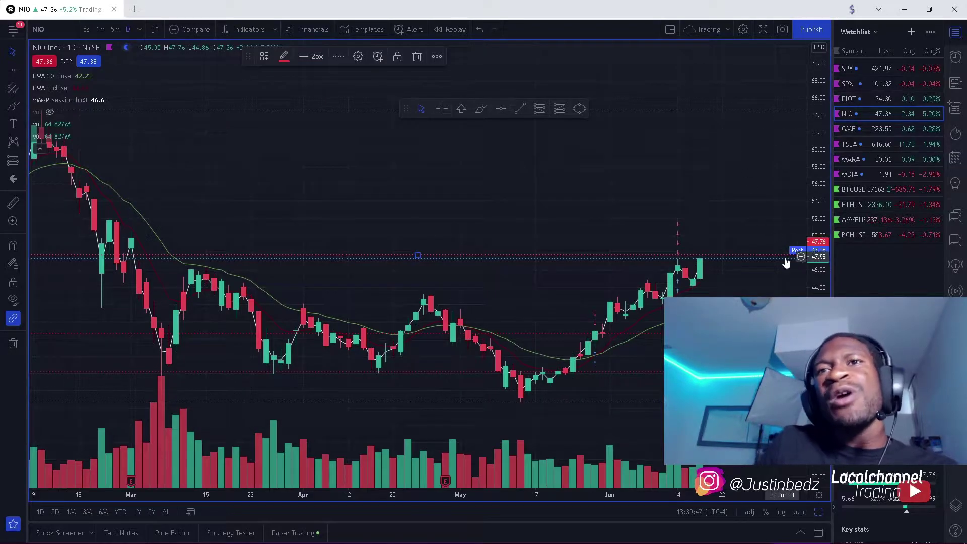
scroll(787, 258, up, 2)
drag(810, 104, 821, 135)
scroll(730, 172, down, 1)
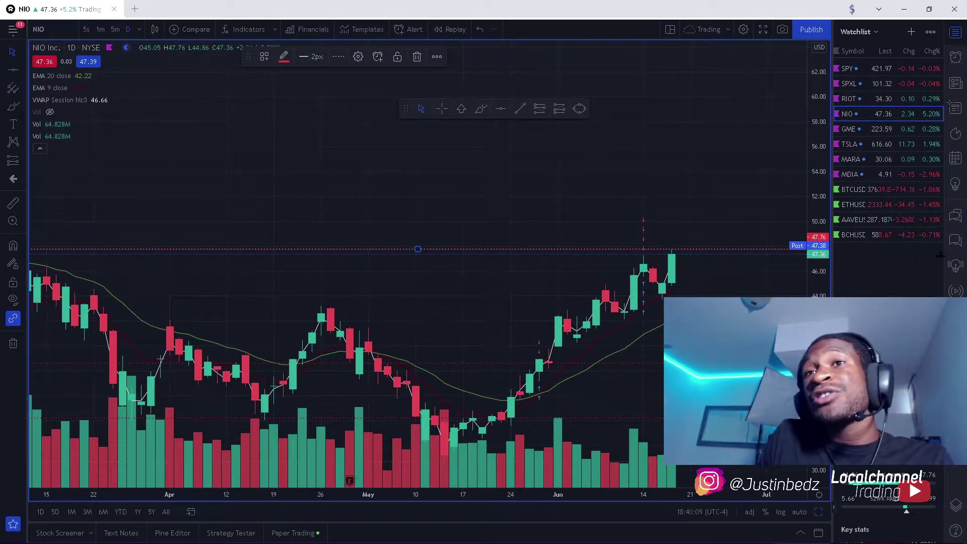
Step: Switch the NIO chart to the 5-minute interval and fit the June 16 and 17 sessions in view
click(115, 29)
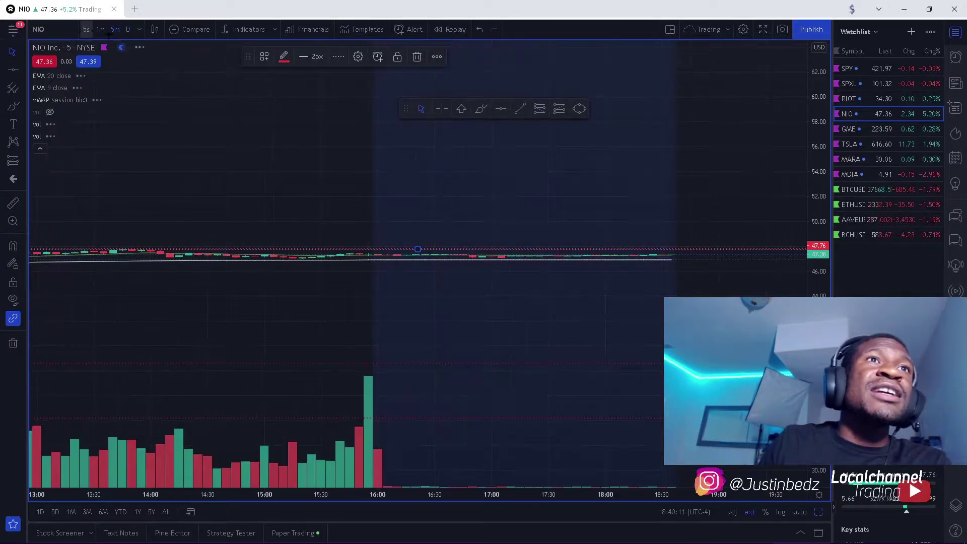
scroll(417, 272, down, 5)
scroll(552, 250, up, 4)
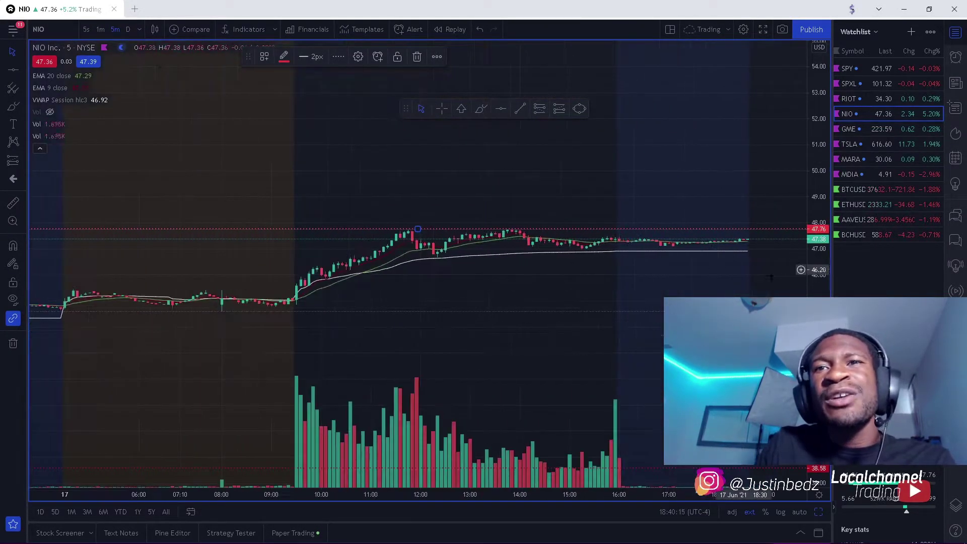
scroll(818, 233, down, 4)
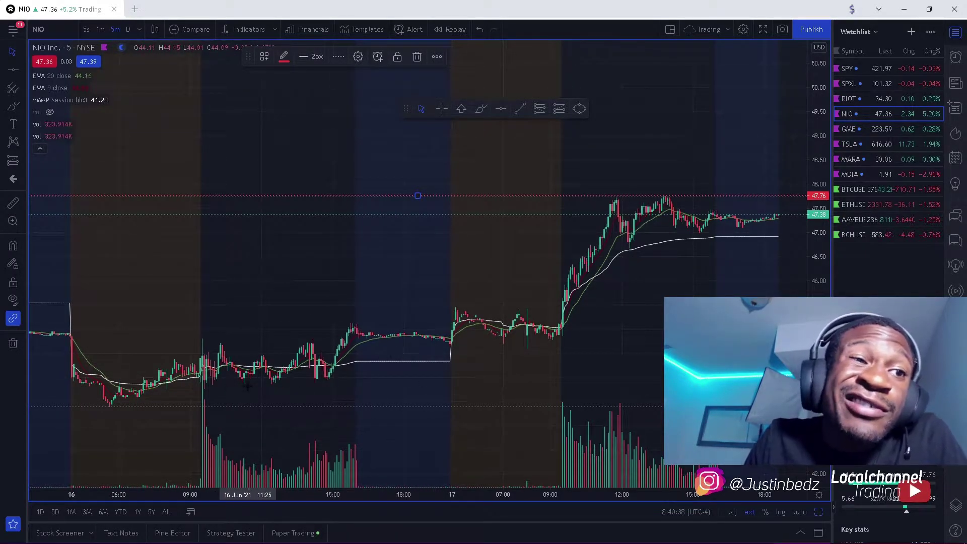
Step: Open the Stock Screener below the chart and enlarge it to show more rows of the Gappers list
click(57, 534)
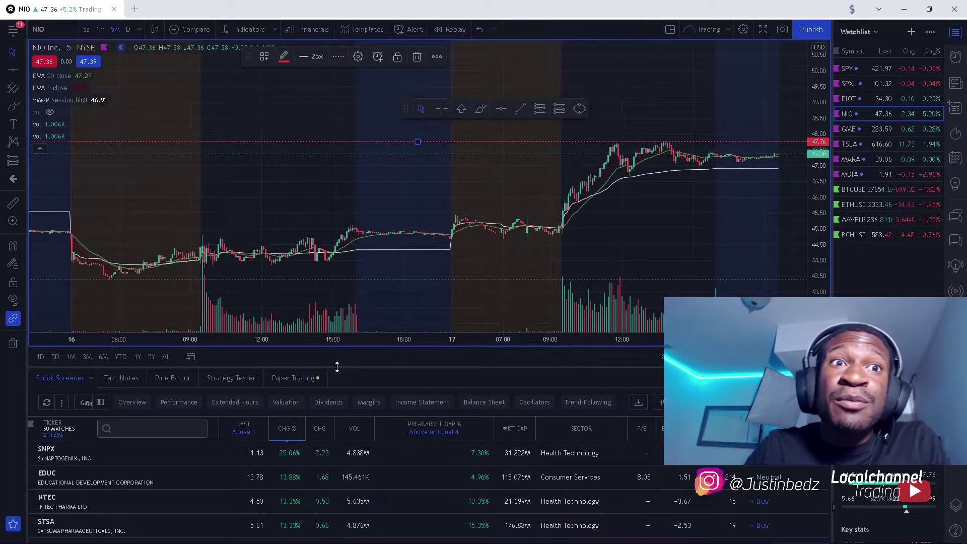
drag(87, 366, 104, 234)
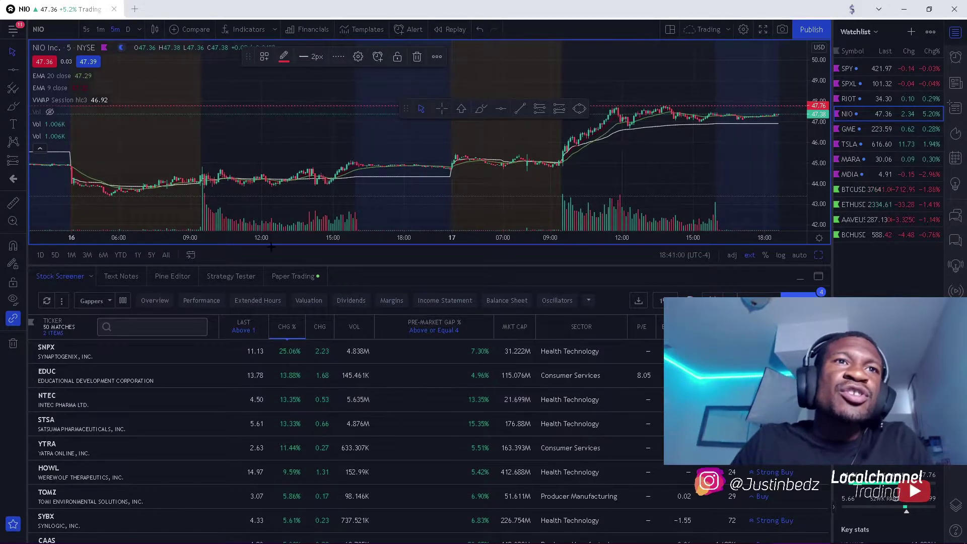
click(59, 276)
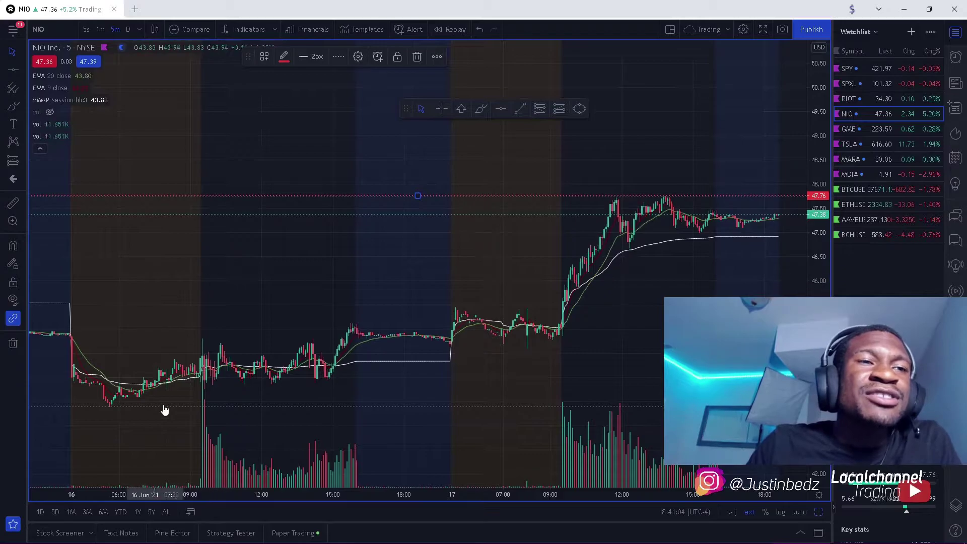
click(67, 536)
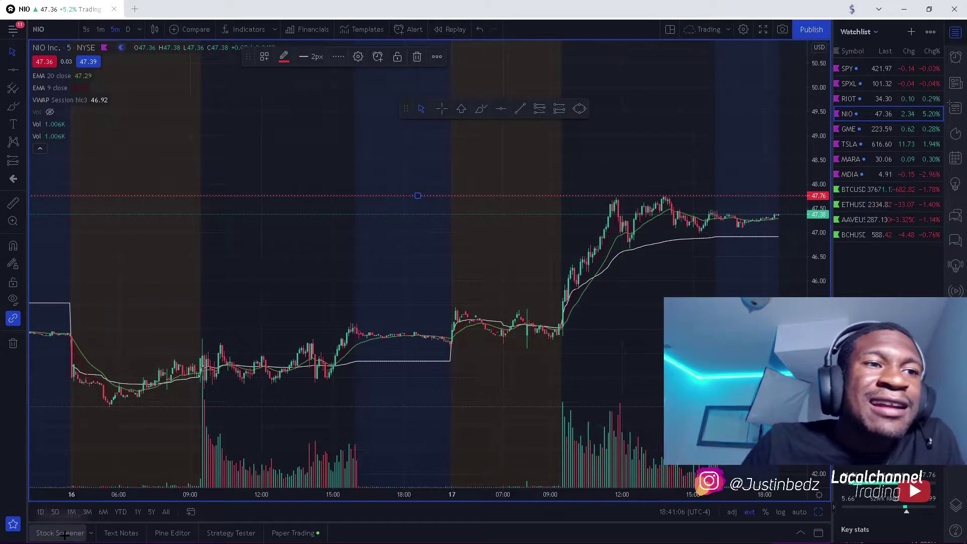
click(145, 273)
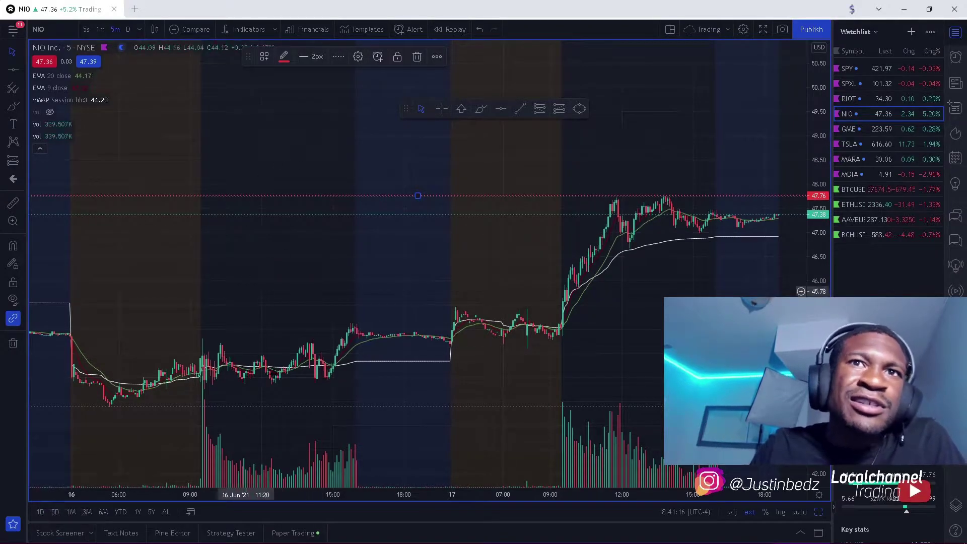
click(60, 533)
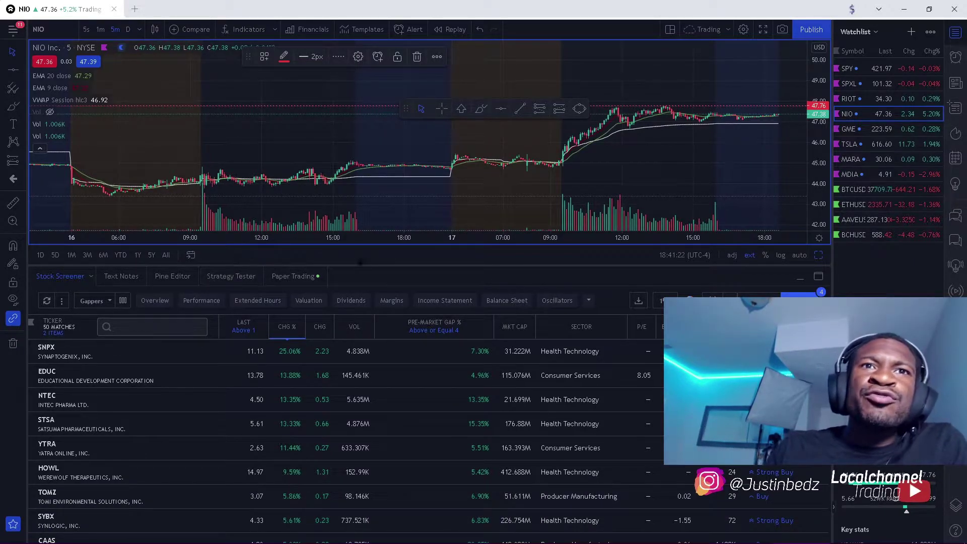
drag(356, 265, 353, 232)
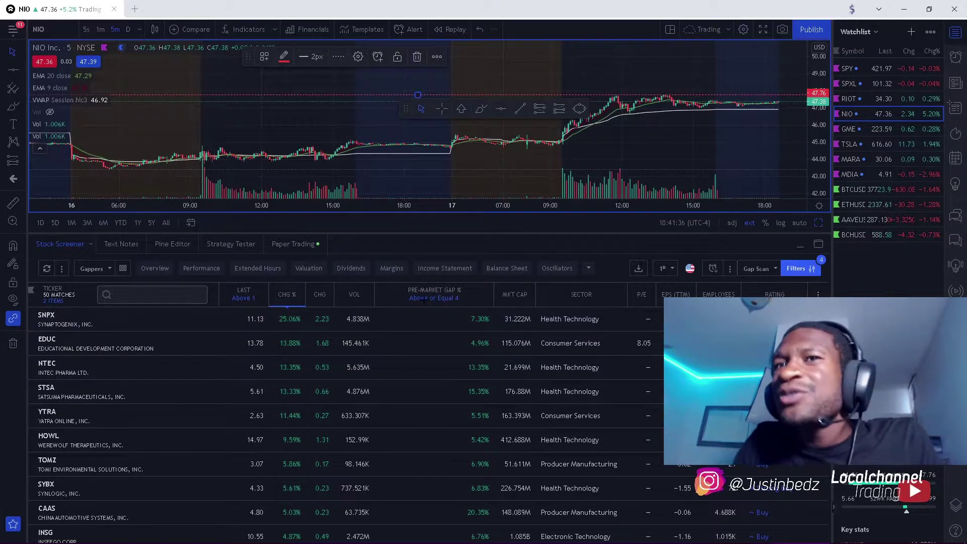
Step: Look through the full list of filters available for the Gap Scan screen
click(758, 268)
click(795, 268)
click(795, 268)
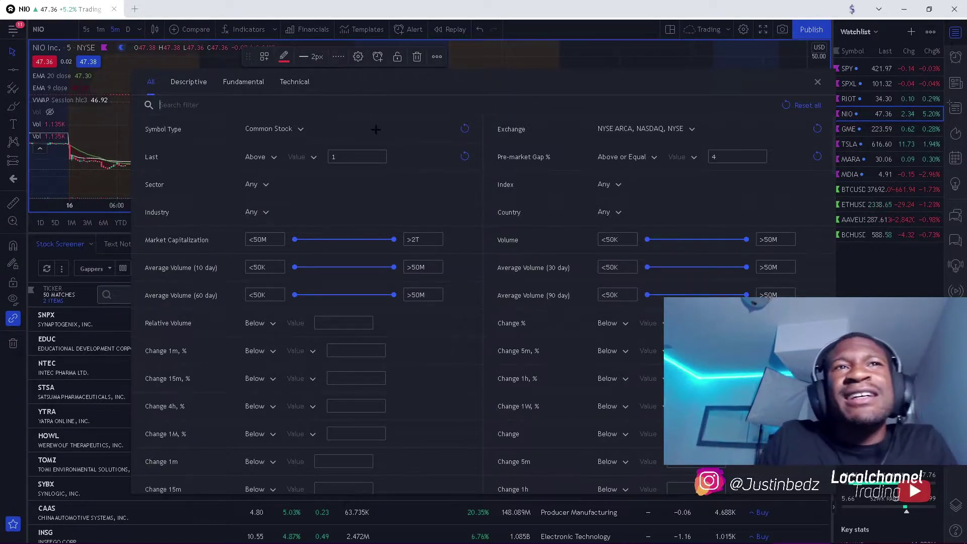
scroll(468, 259, down, 1)
scroll(469, 259, up, 1)
click(817, 82)
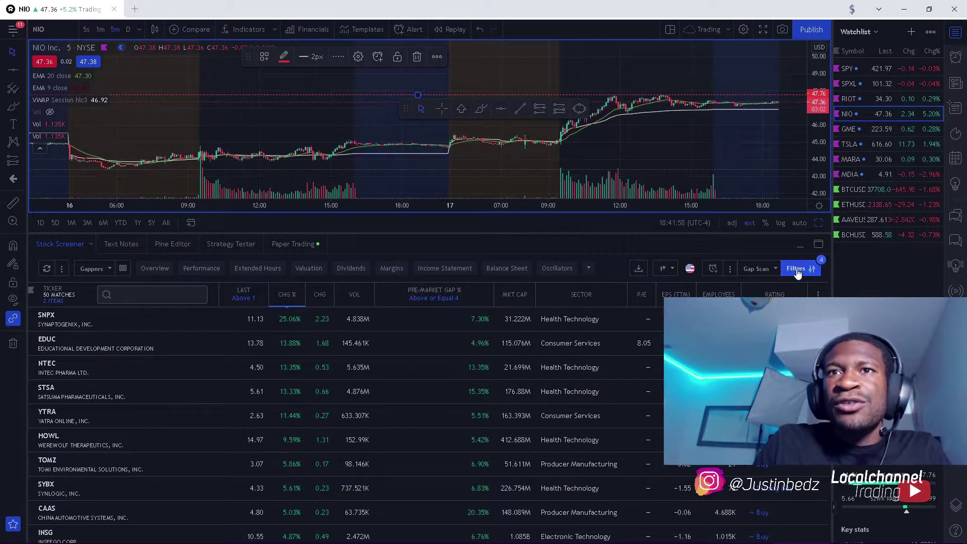
Step: Review the Gap Scan filter criteria for the Last price and Pre-market Gap %
click(797, 269)
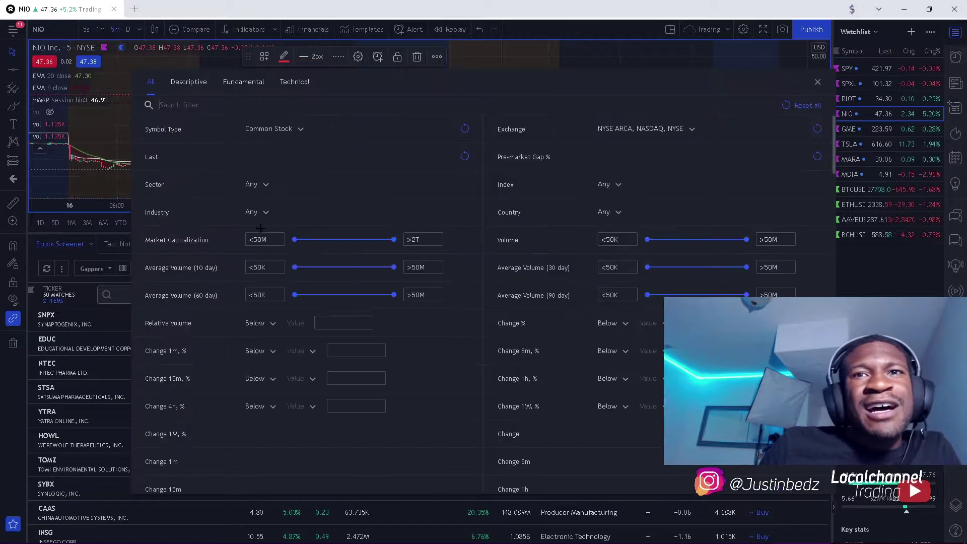
click(345, 153)
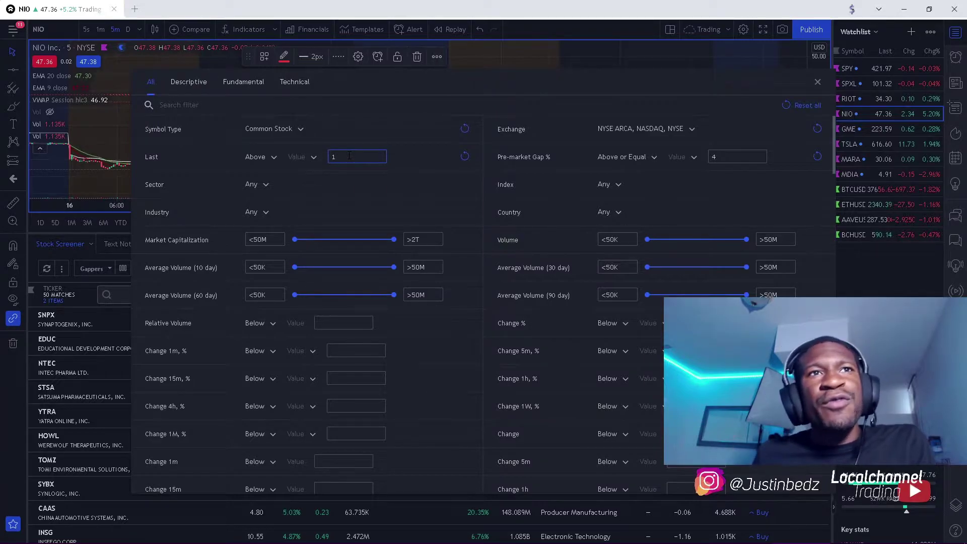
key(Tab)
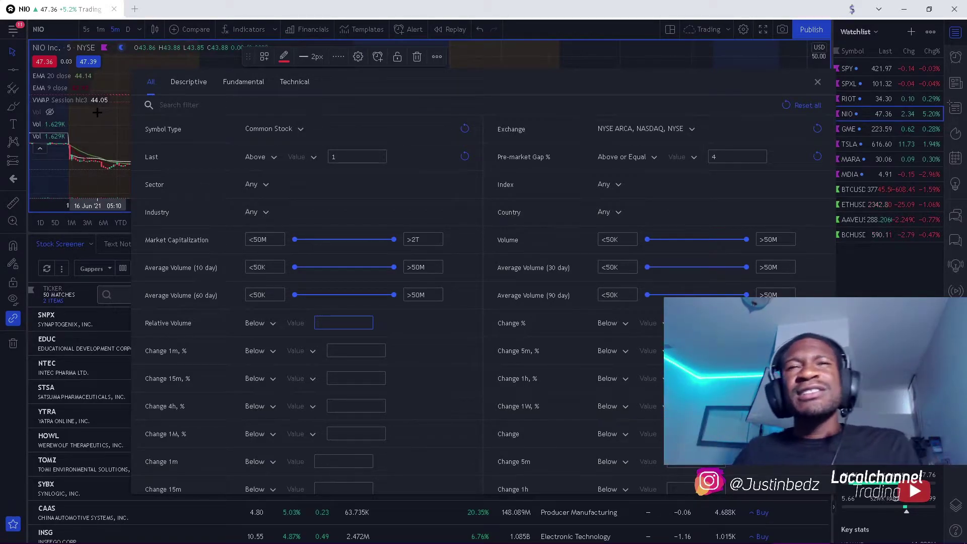
click(741, 160)
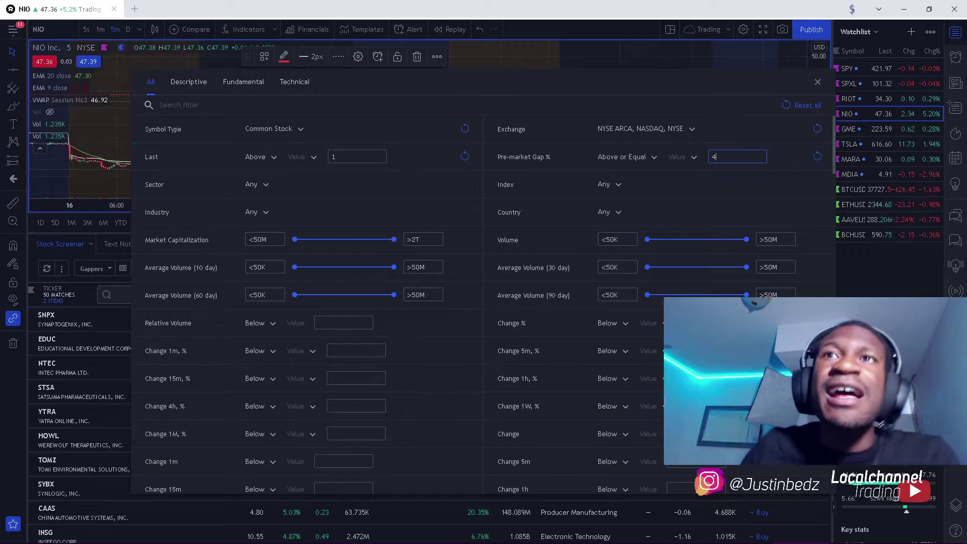
click(817, 83)
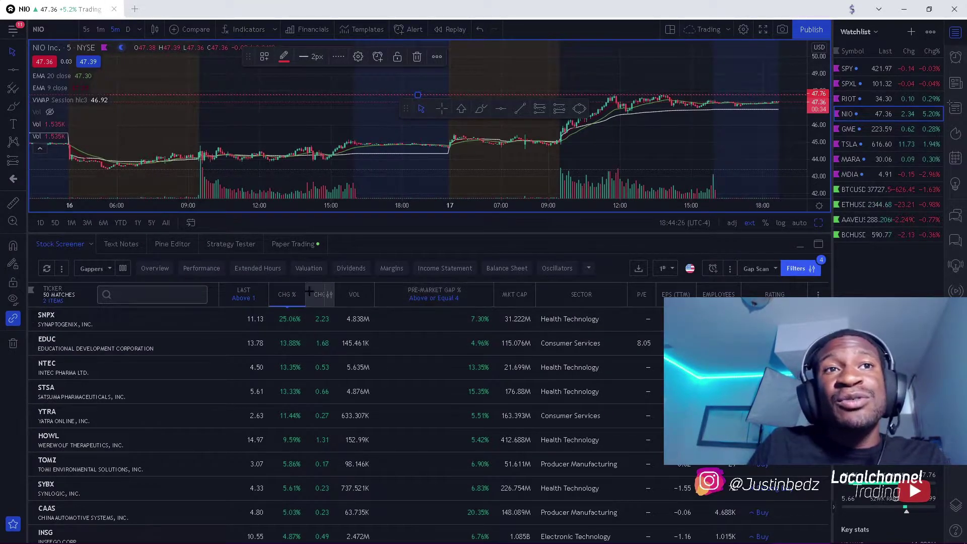
Step: Sort the screener results by Pre-market Gap %, re-sort them by Chg %, and load SNPX into the chart
click(438, 294)
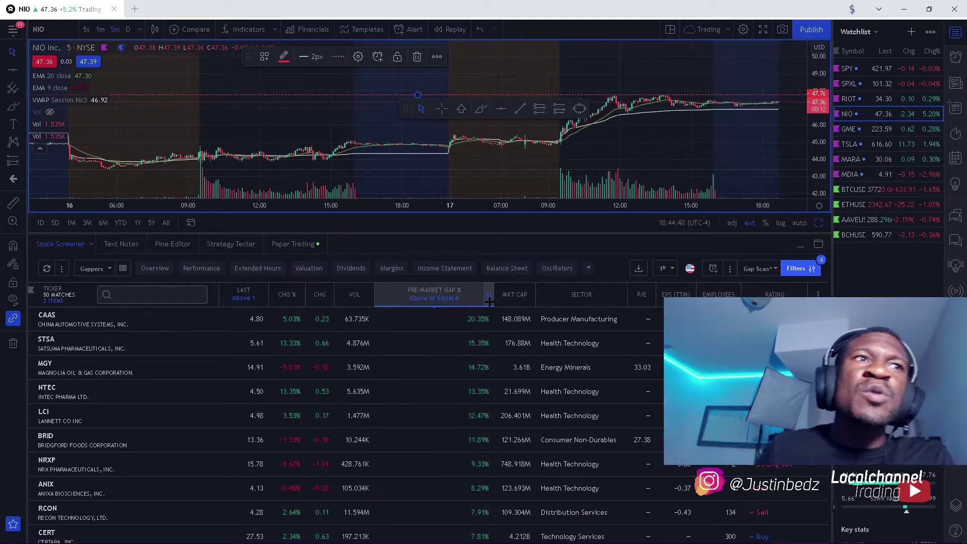
click(286, 294)
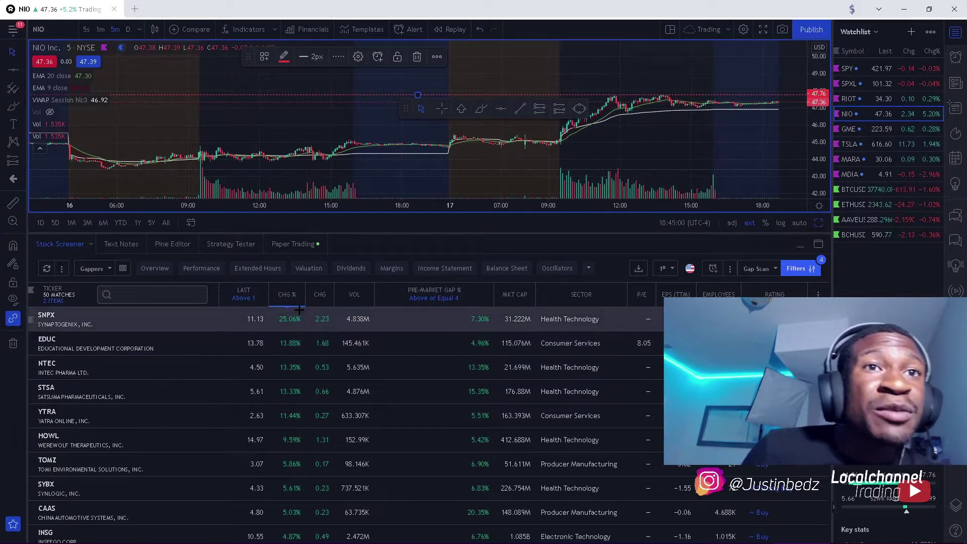
click(293, 327)
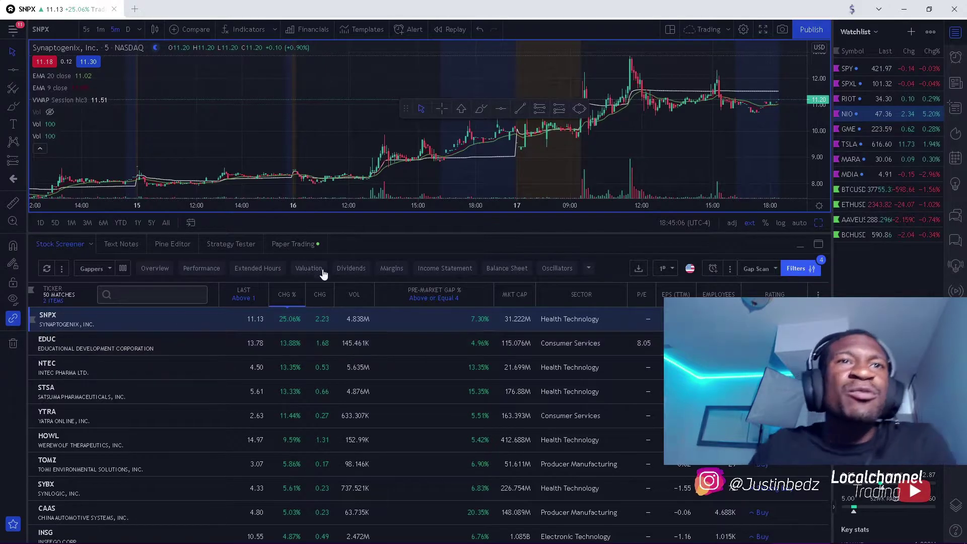
Step: Shrink the screener to enlarge the SNPX chart and view the flag and watchlist options for the SNPX row
drag(373, 241, 377, 355)
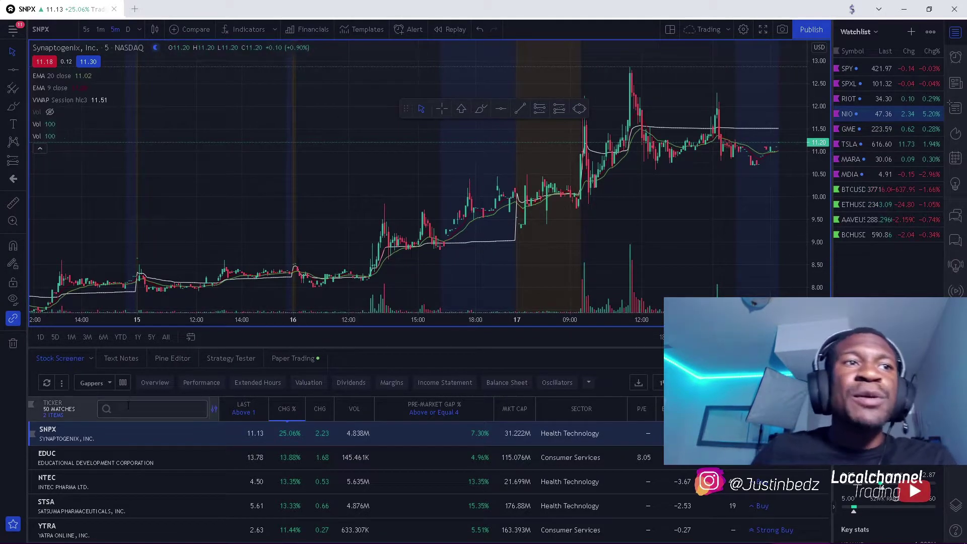
right_click(151, 433)
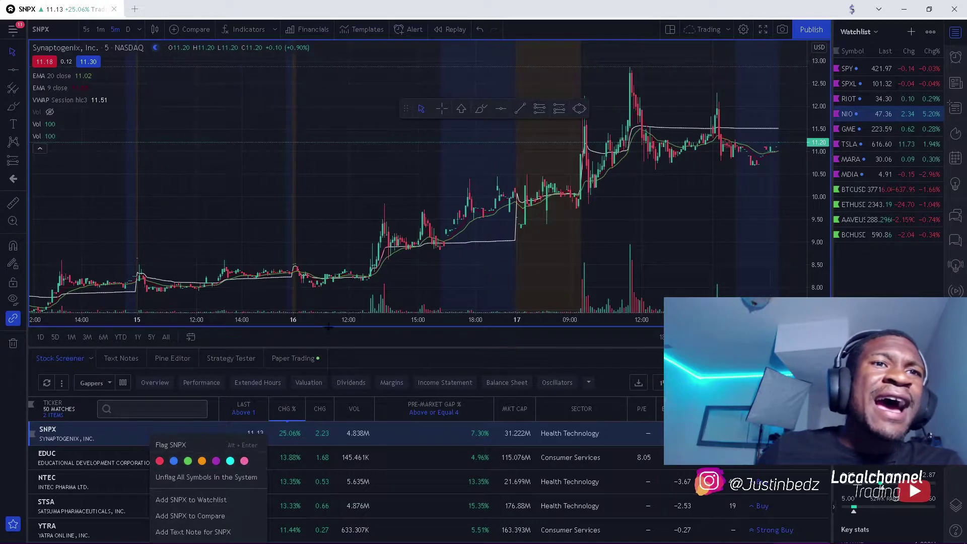
drag(357, 340, 357, 345)
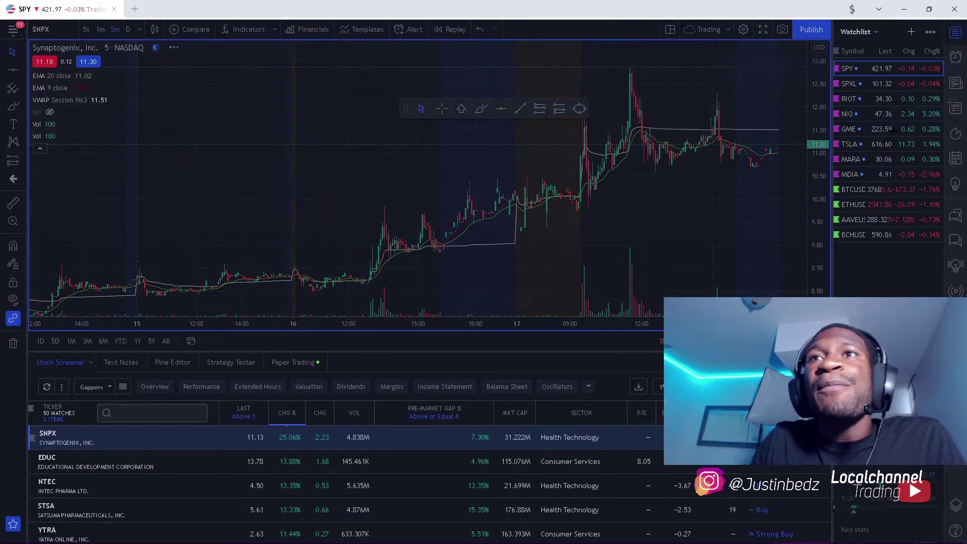
Step: Load SPY from the watchlist on the daily interval and collapse the Stock Screener
click(874, 71)
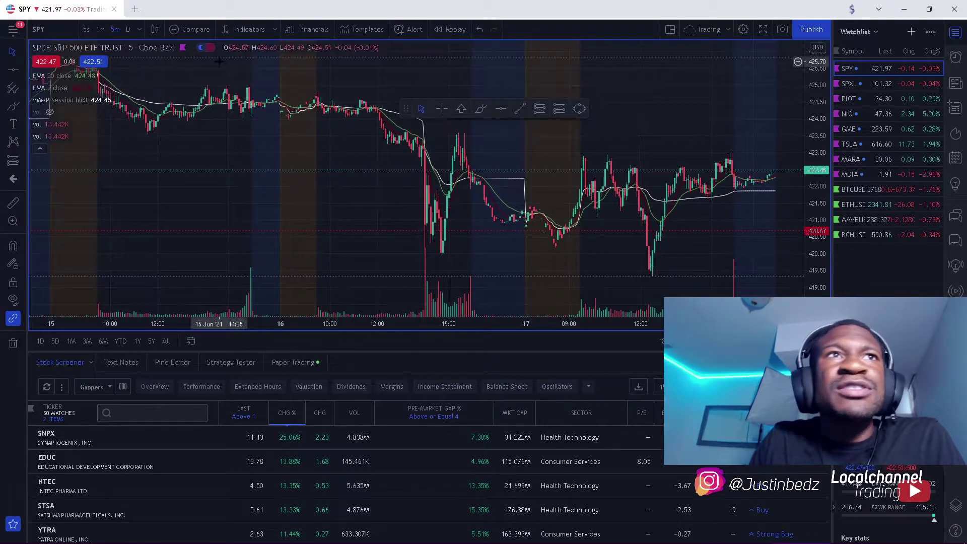
click(166, 341)
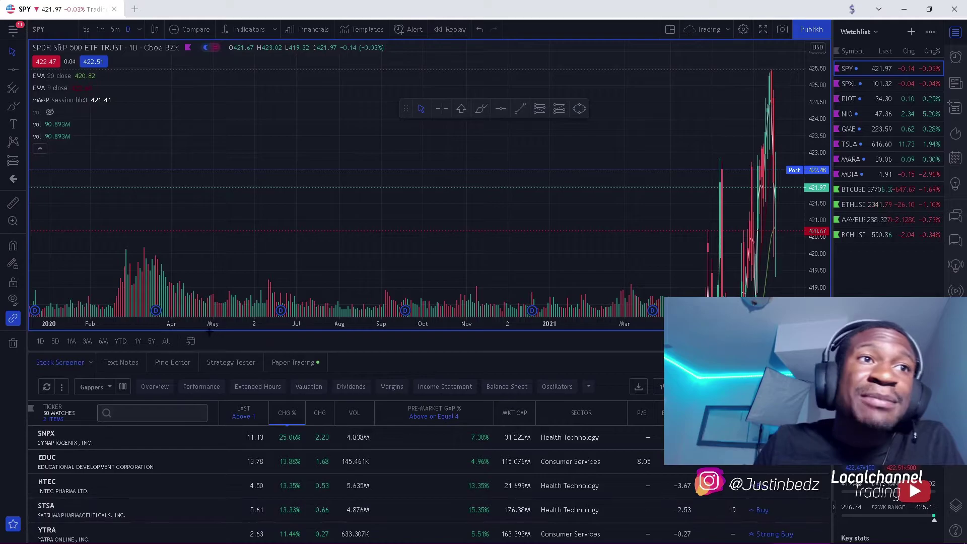
click(59, 361)
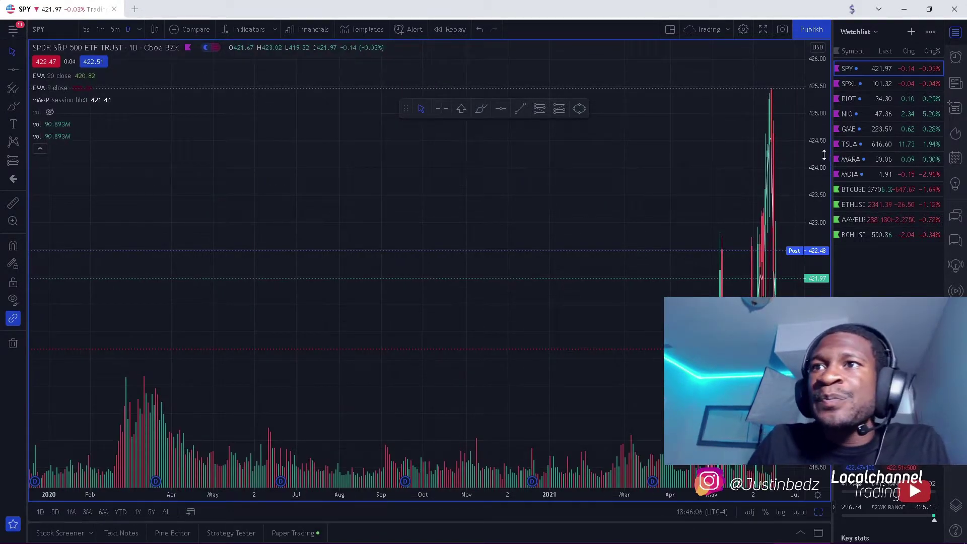
Step: Examine the SPY daily candles of 2021 against the drawn horizontal levels at different zoom levels and price scales
scroll(628, 359, up, 3)
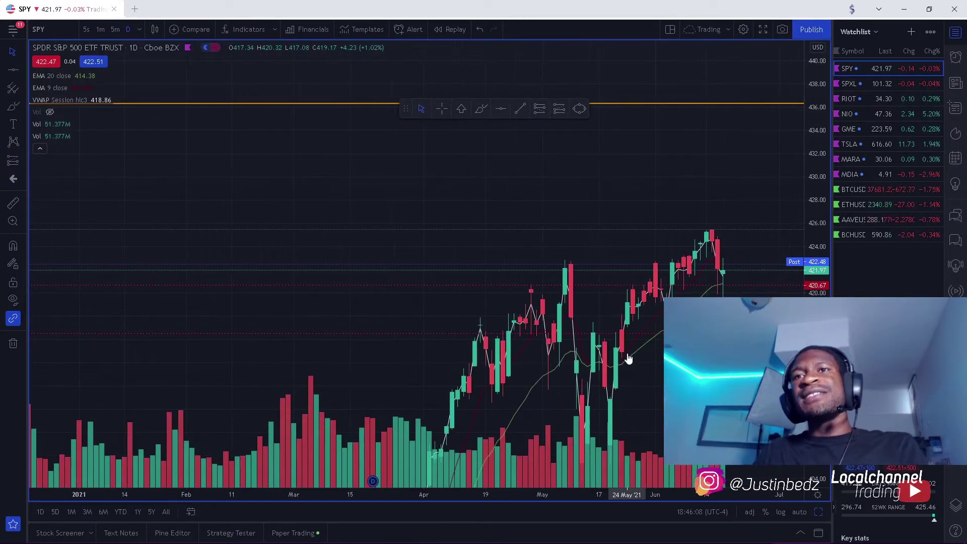
scroll(628, 359, up, 2)
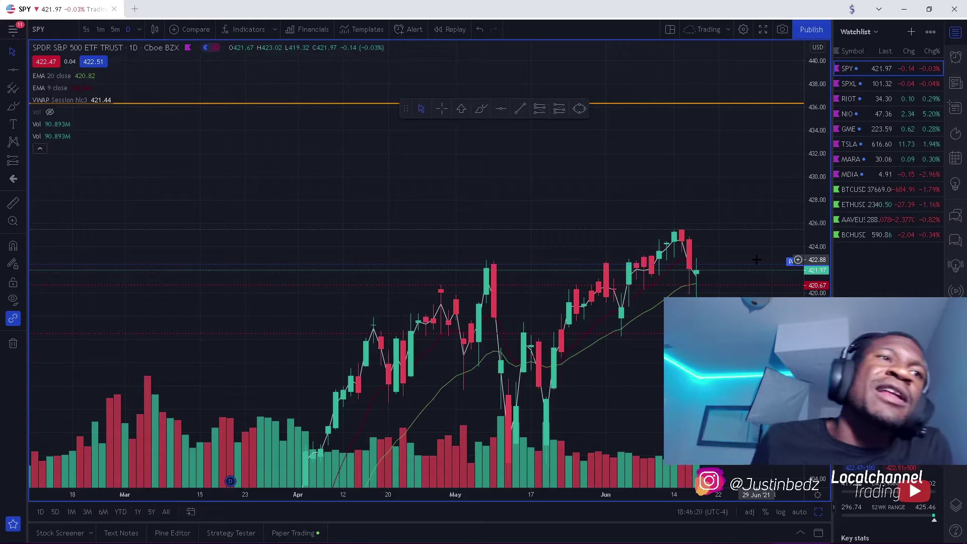
drag(780, 171, 690, 272)
scroll(690, 271, down, 3)
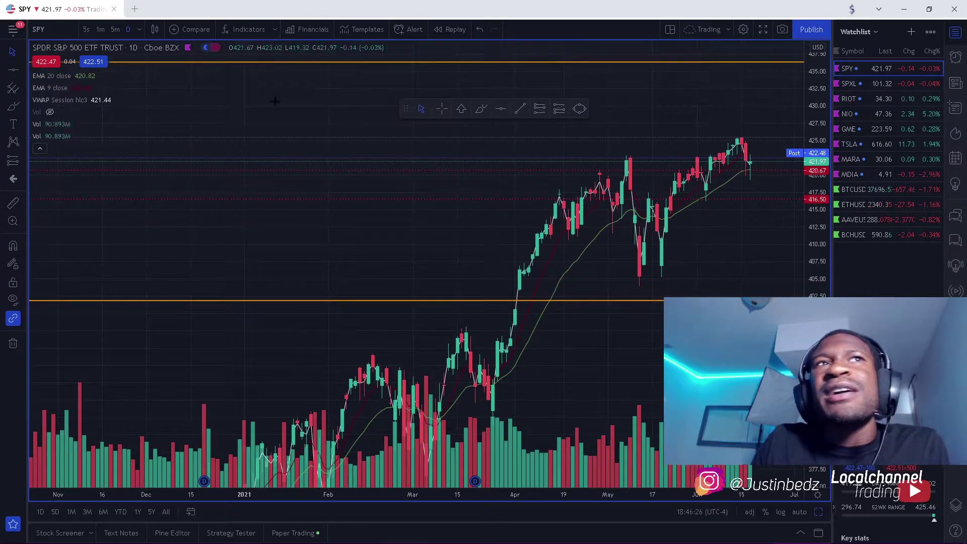
scroll(194, 207, up, 3)
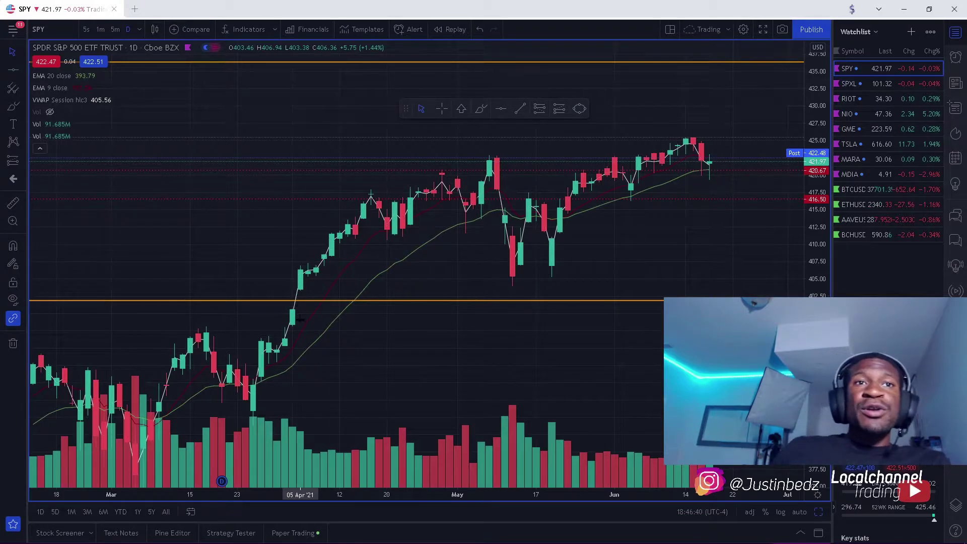
scroll(300, 318, up, 3)
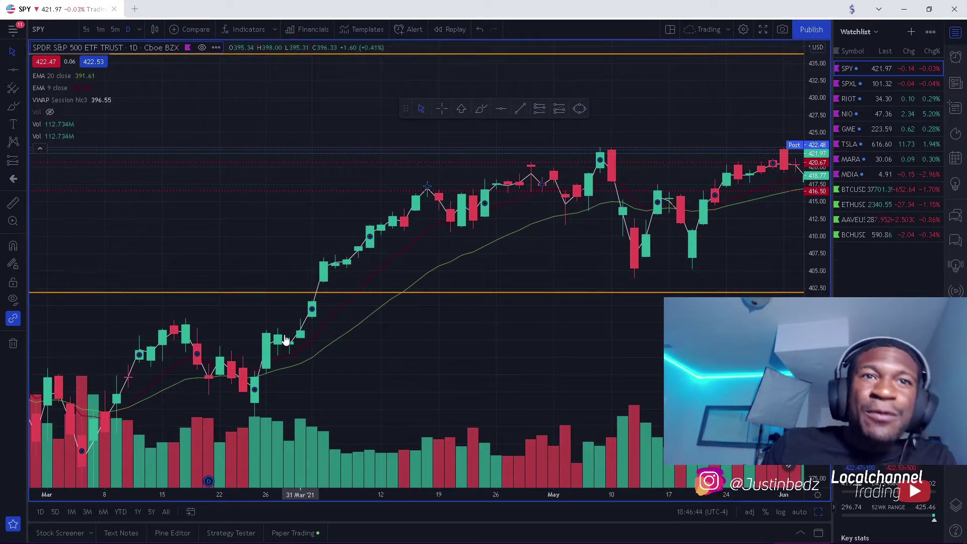
scroll(500, 363, down, 3)
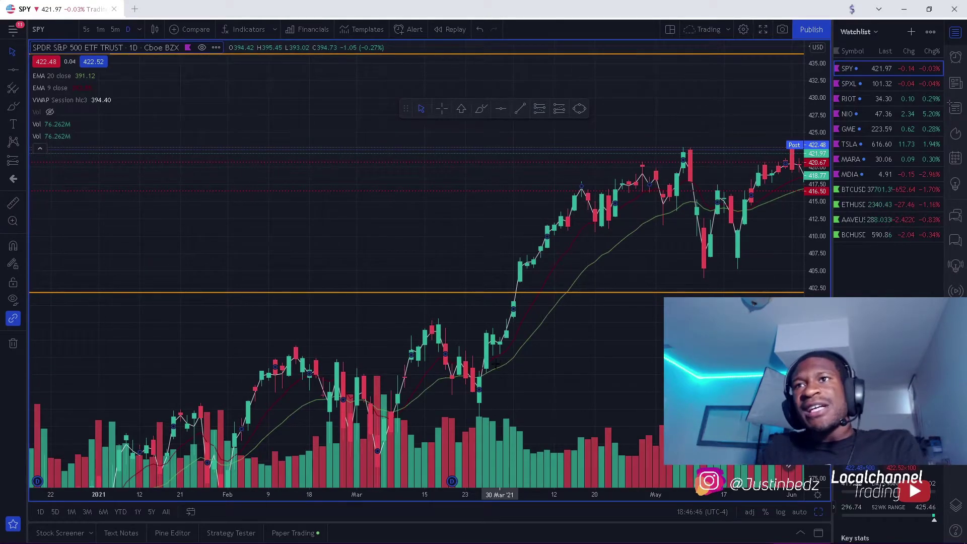
Step: Load GME from the watchlist and view its daily candles back to January 2021
click(848, 128)
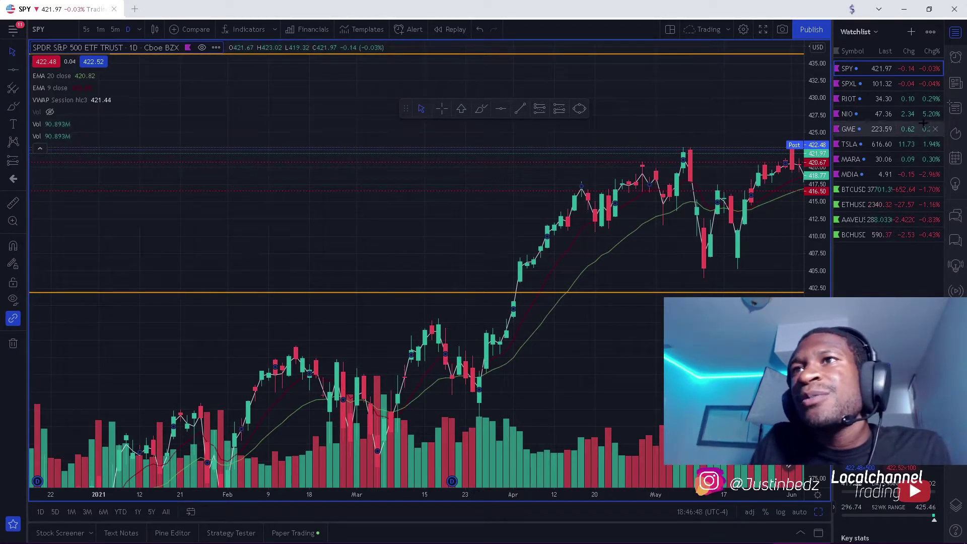
drag(664, 226, 341, 186)
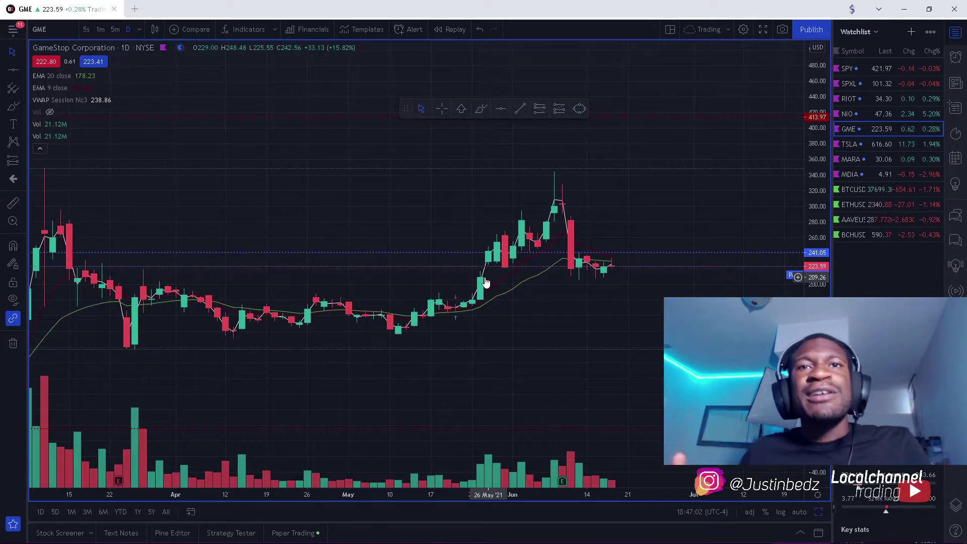
scroll(174, 216, down, 3)
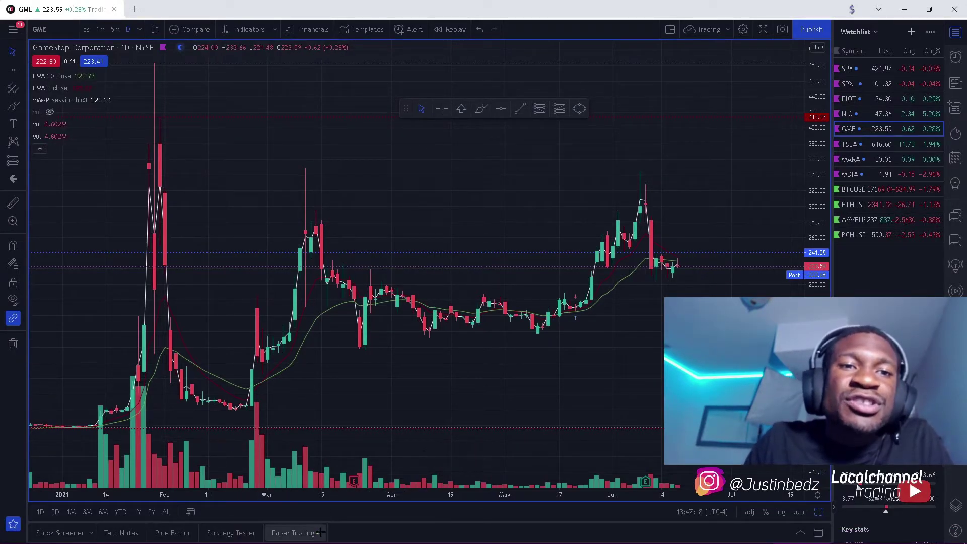
Step: Open the Paper Trading account and create a new GME market order ticket, switching it between the buy and sell sides
click(293, 533)
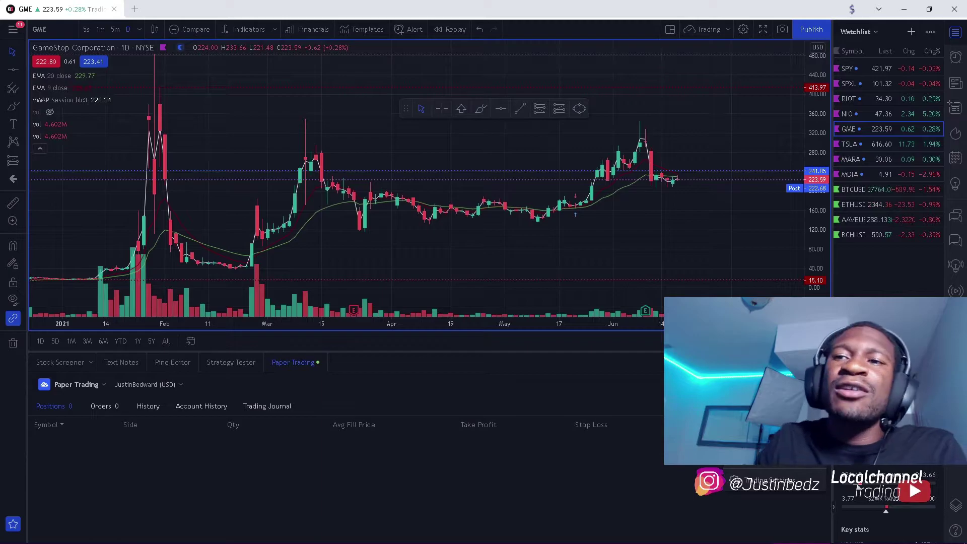
click(768, 435)
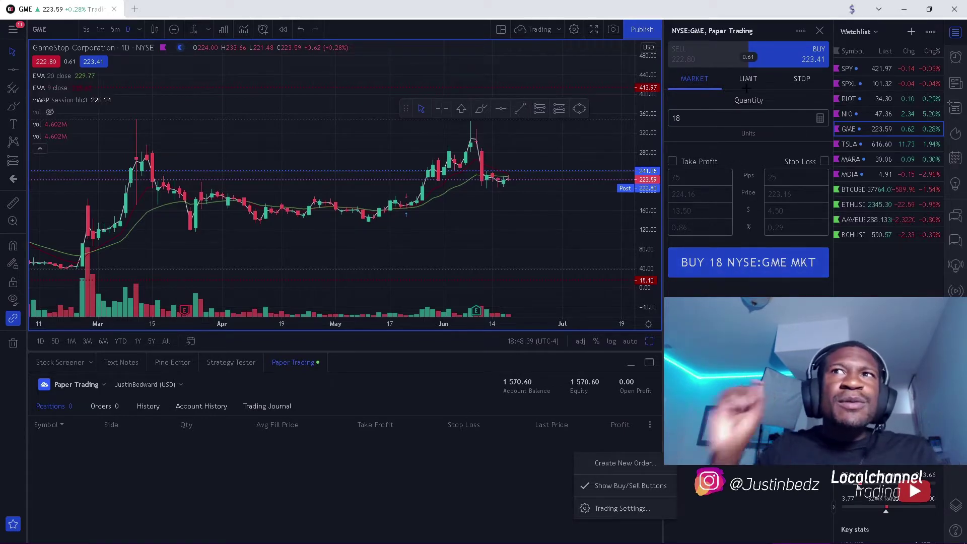
click(766, 116)
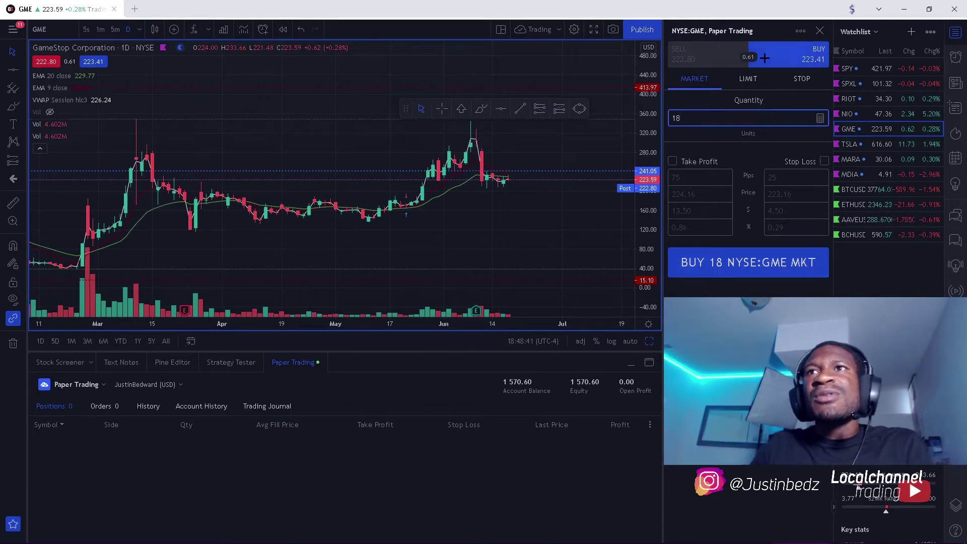
click(704, 54)
click(805, 55)
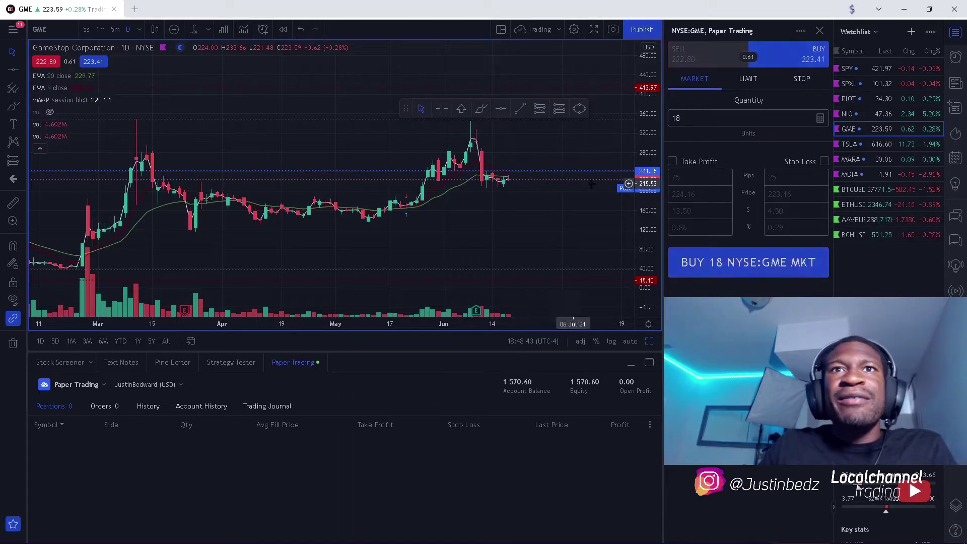
scroll(628, 183, up, 3)
click(711, 57)
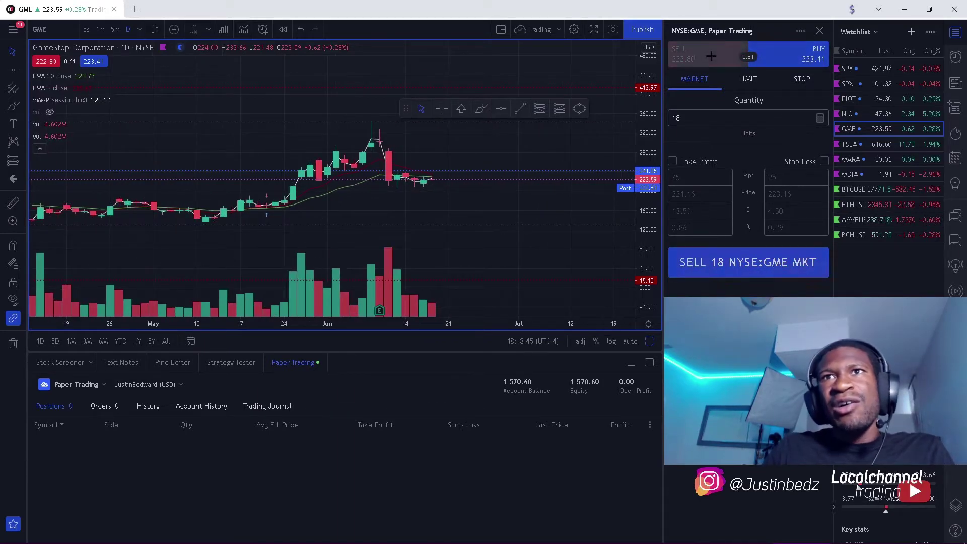
Step: Load ETHUSDT from the watchlist into the chart on the 1-minute interval
click(876, 189)
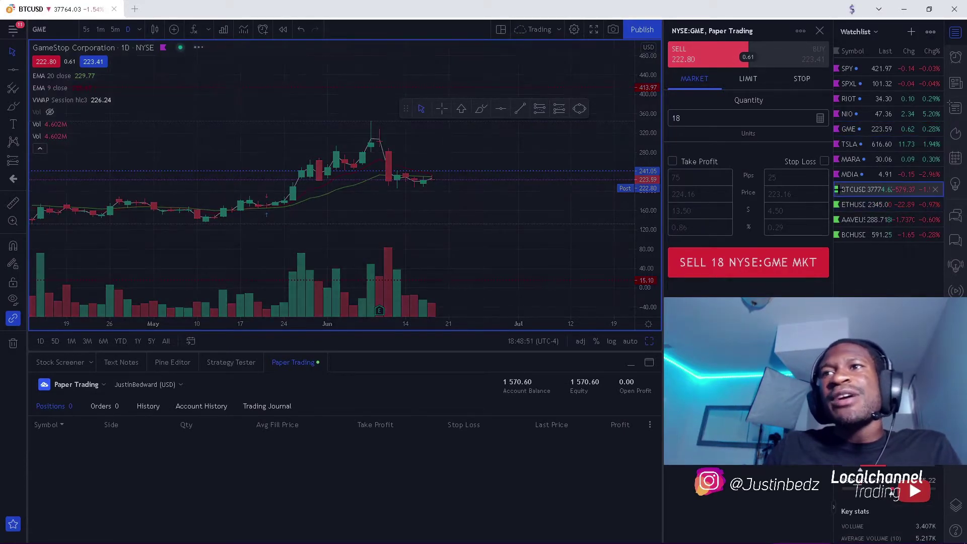
click(876, 205)
drag(480, 185, 398, 193)
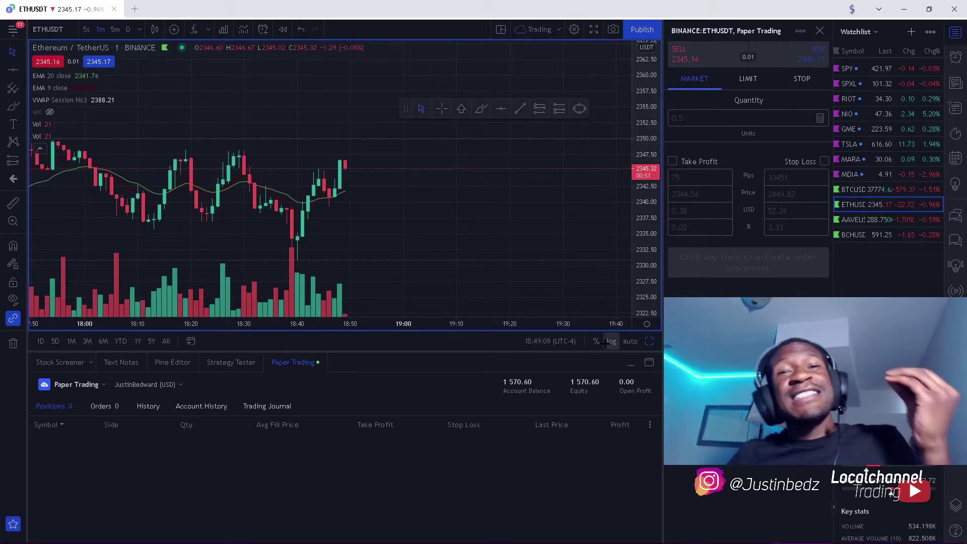
Step: Place a paper market order to buy 1 unit of ETHUSDT
click(804, 52)
click(728, 118)
key(BackSpace)
key(BackSpace)
key(BackSpace)
text(1)
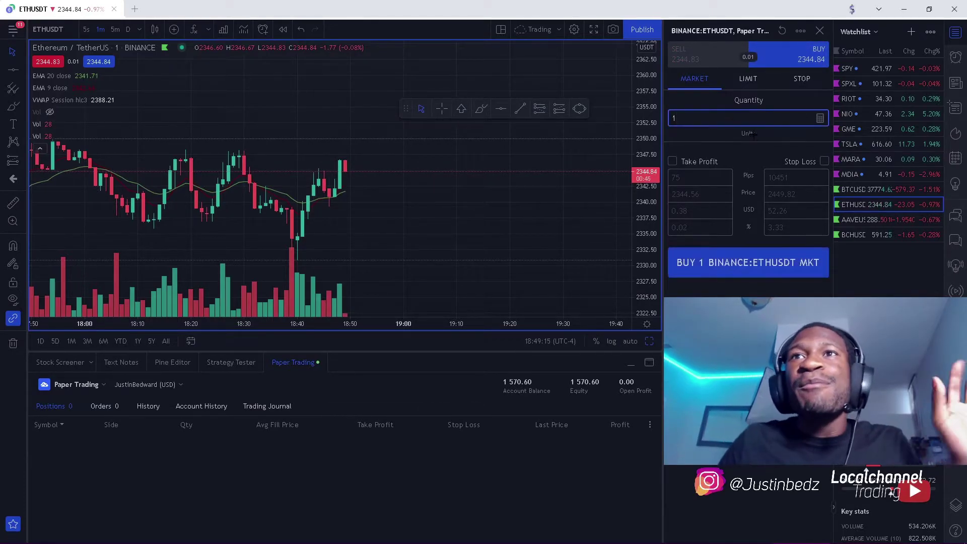
click(791, 271)
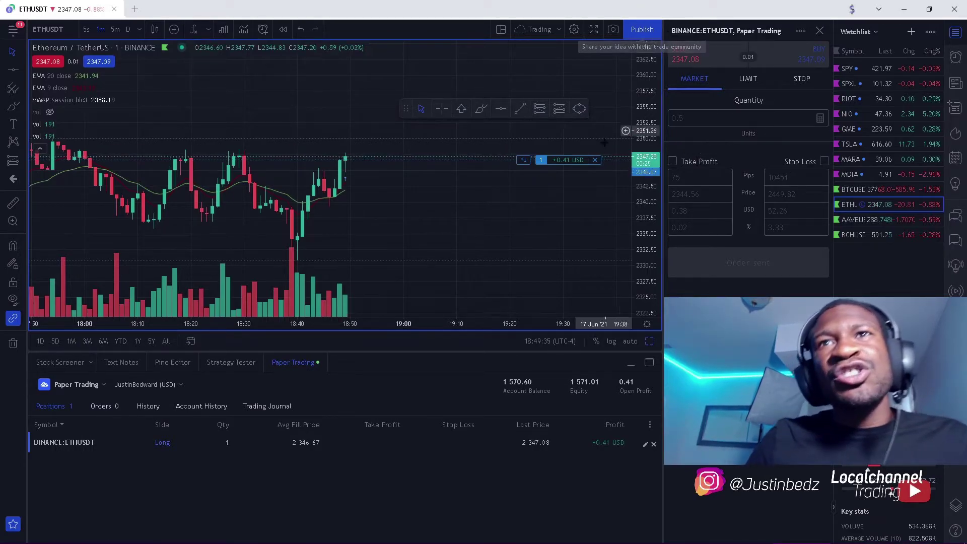
Step: Protect the open ETHUSDT position with a stop loss of 25 pips at a price of 2346.42
right_click(574, 160)
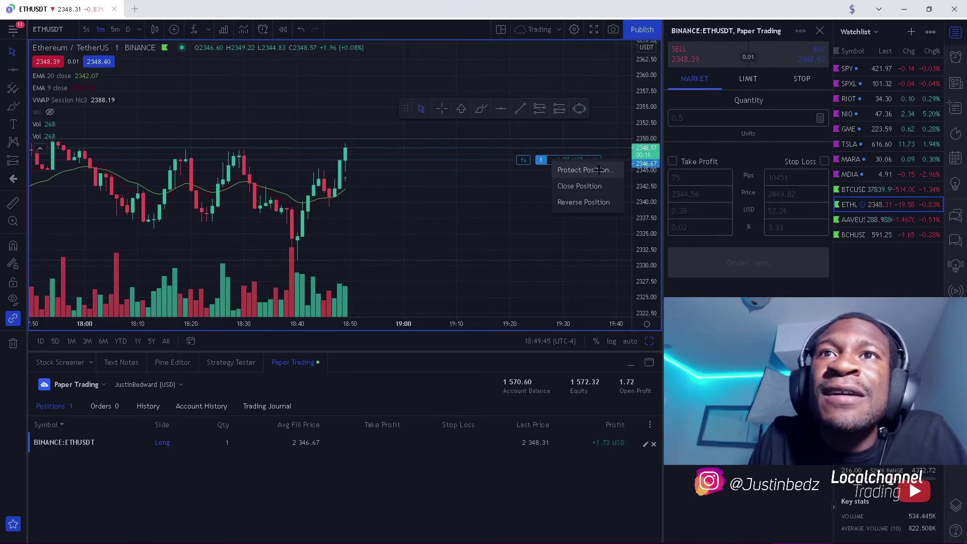
click(584, 170)
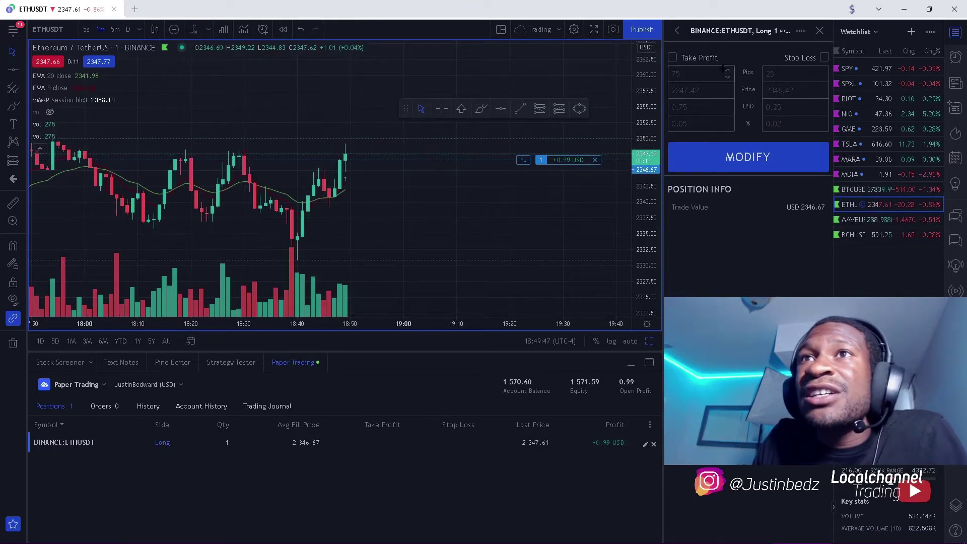
click(825, 56)
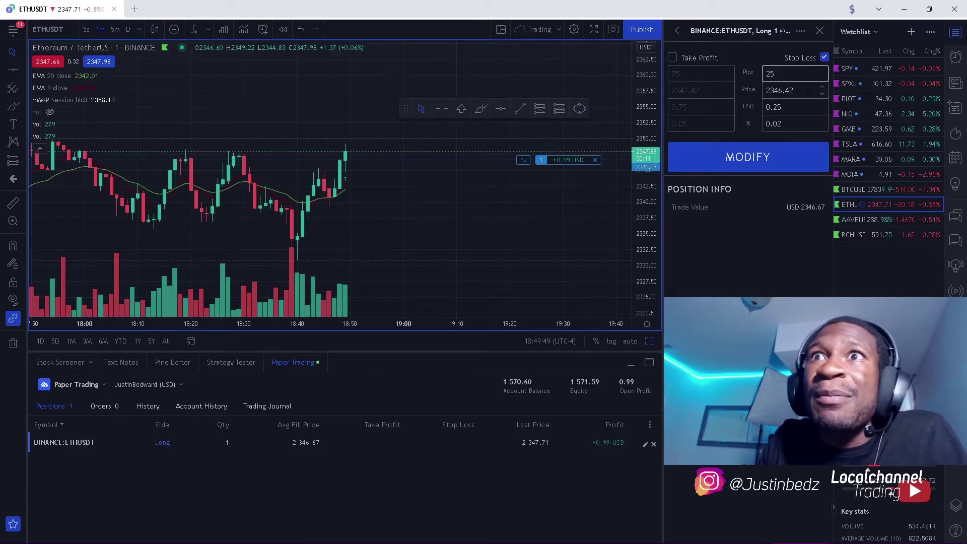
click(812, 92)
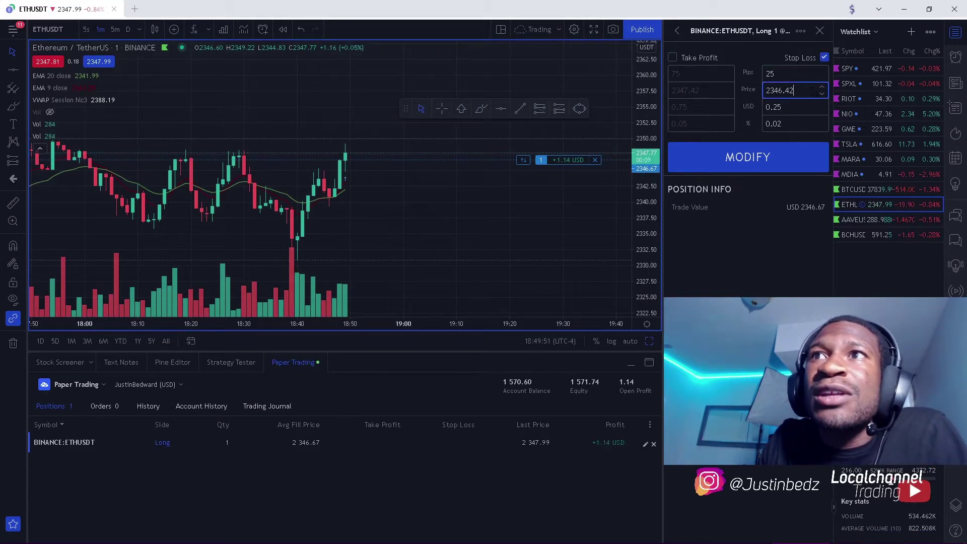
click(774, 157)
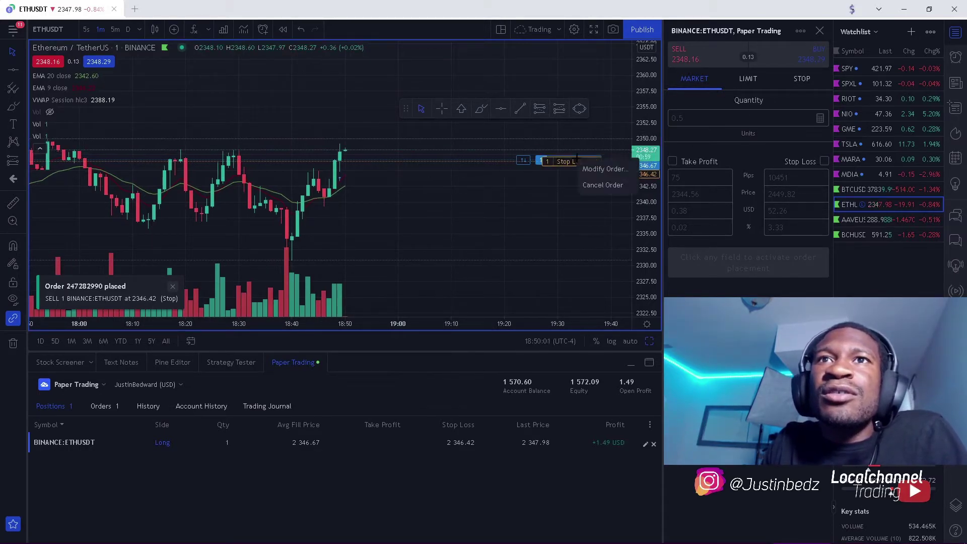
Step: Cancel the stop-loss bracket on the ETHUSDT position, view the position's protection settings and return to the order ticket
click(594, 161)
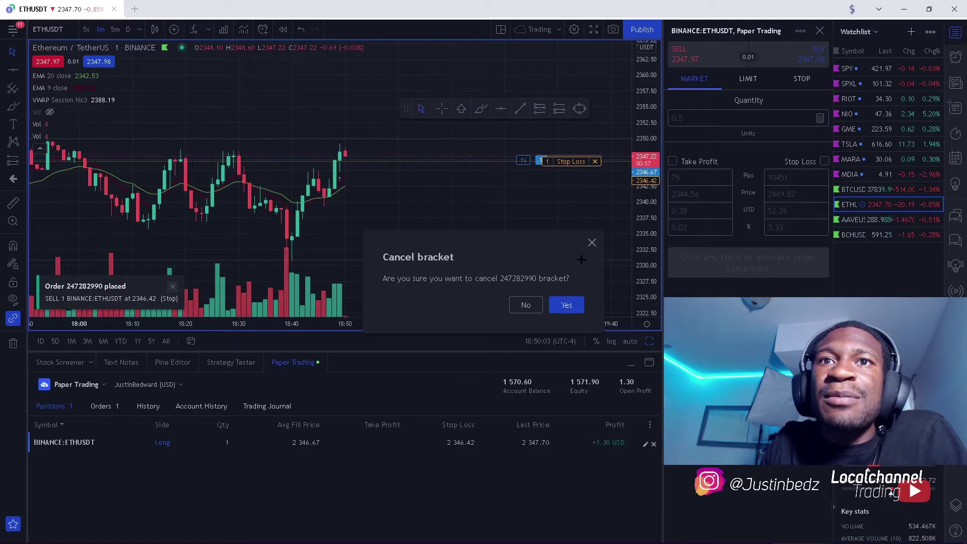
click(566, 304)
right_click(574, 161)
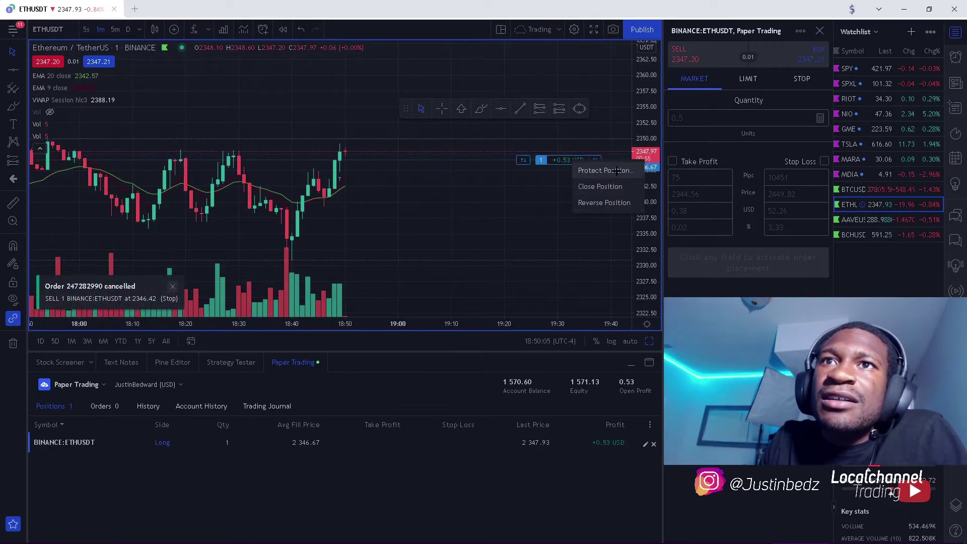
click(589, 168)
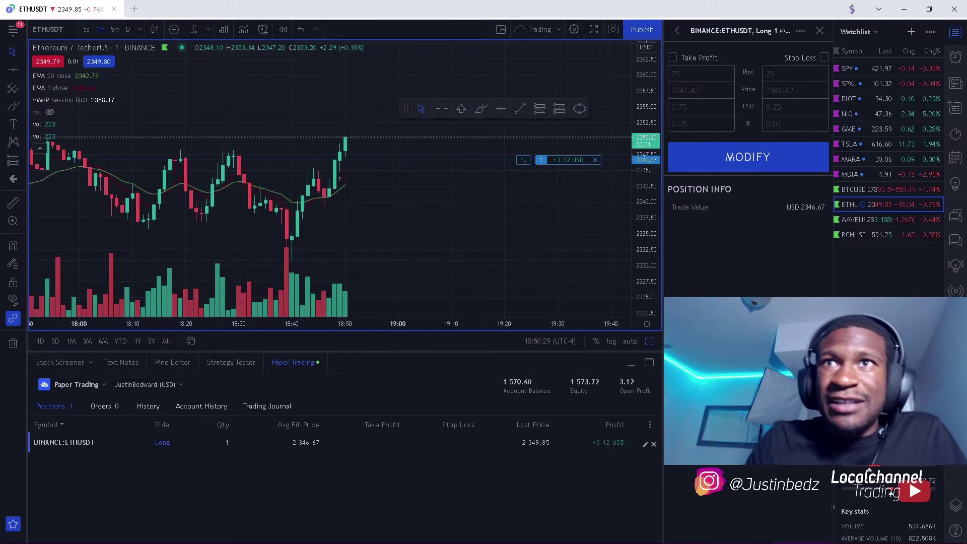
click(677, 31)
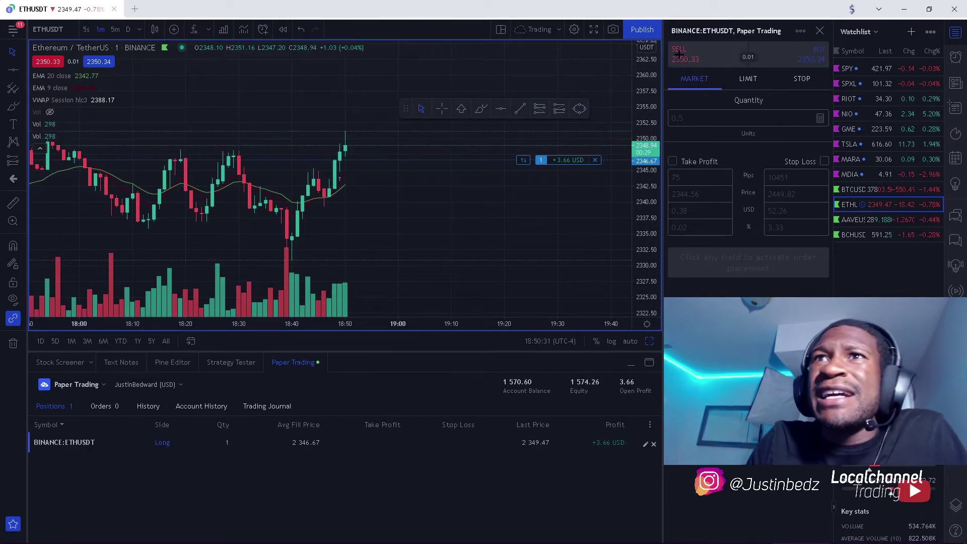
Step: Close the long ETHUSDT position with a paper market order to sell 1 unit
click(691, 51)
click(713, 124)
key(BackSpace)
key(BackSpace)
key(BackSpace)
text(1)
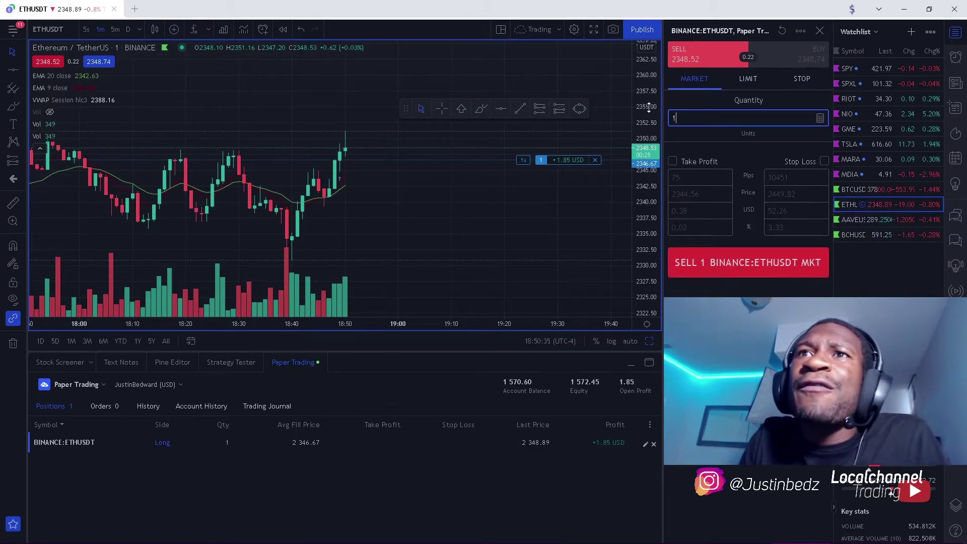
click(717, 268)
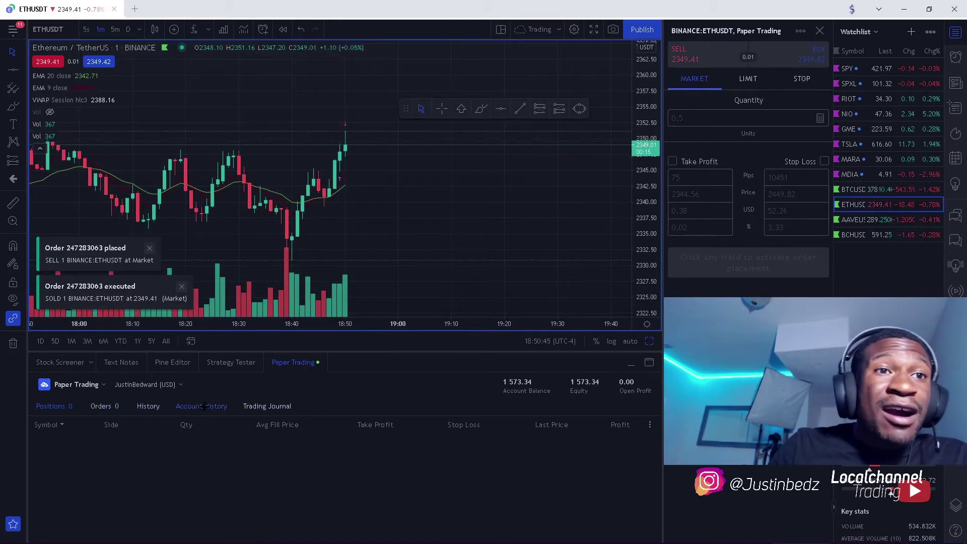
Step: Review the paper account's order history, account history and trading journal for the ETHUSDT trade
click(148, 406)
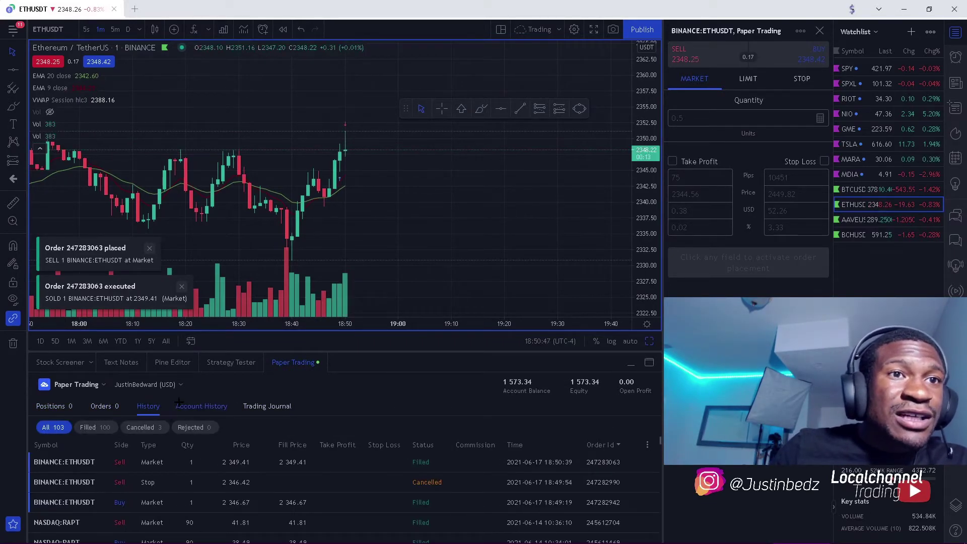
click(202, 406)
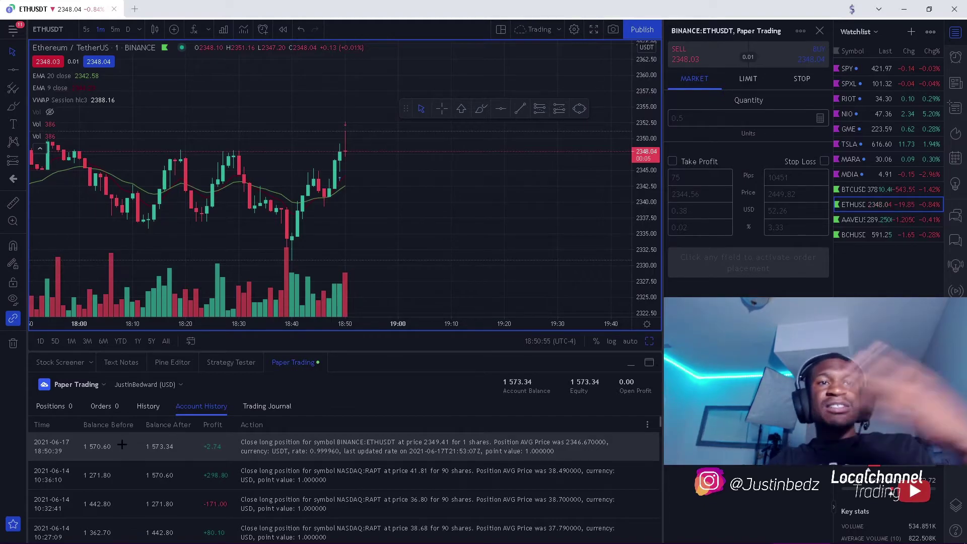
click(257, 402)
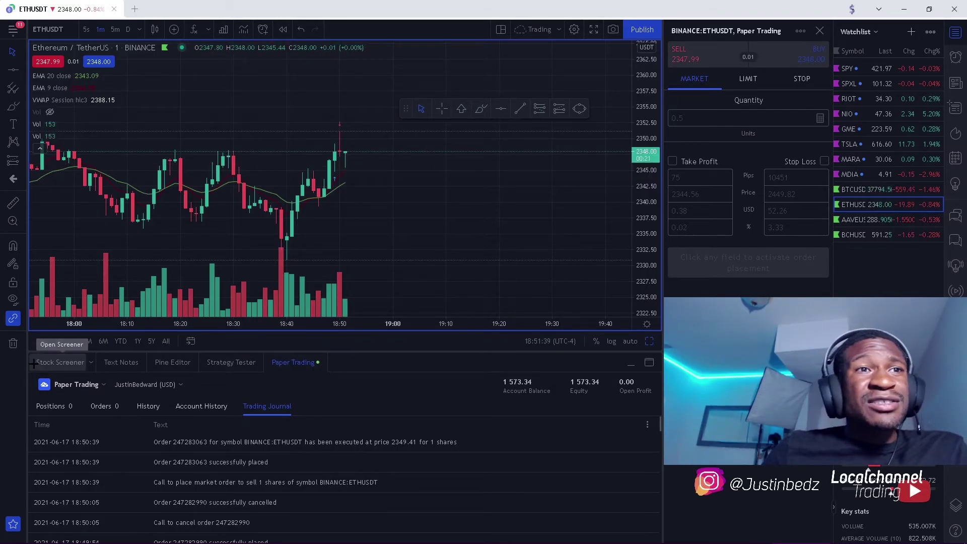
click(202, 405)
Step: Open the trading settings from the paper account and look through the Trading, Appearance, Scales and Status line options
click(647, 424)
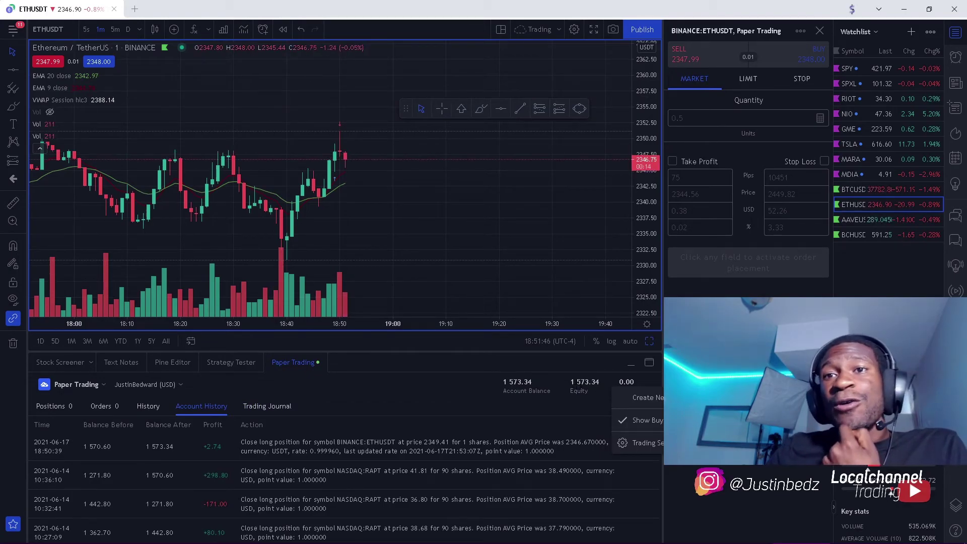
click(647, 443)
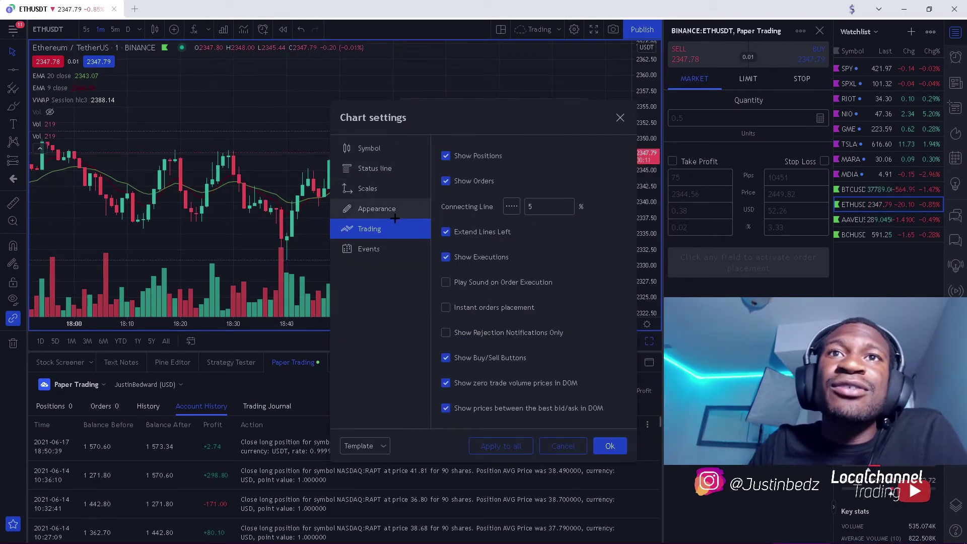
click(381, 211)
click(373, 188)
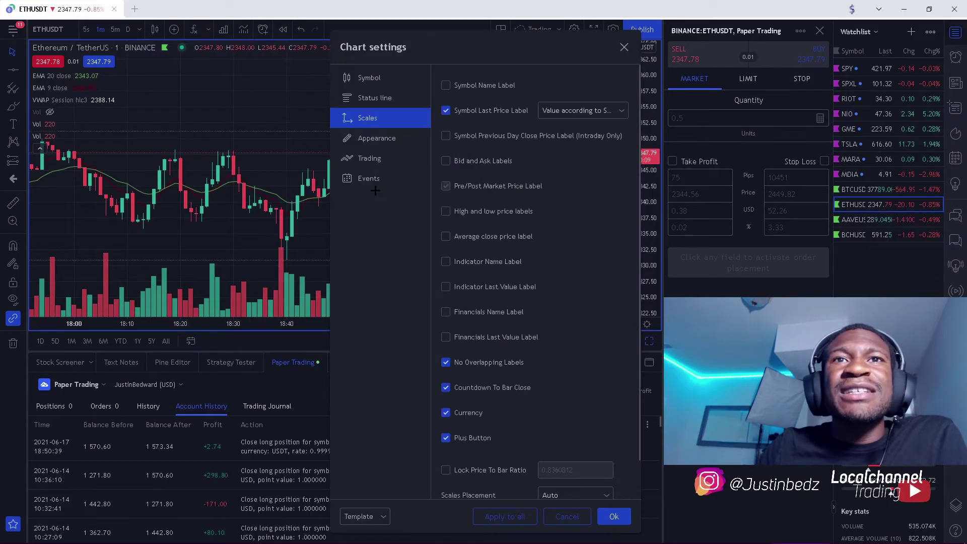
click(393, 96)
click(620, 47)
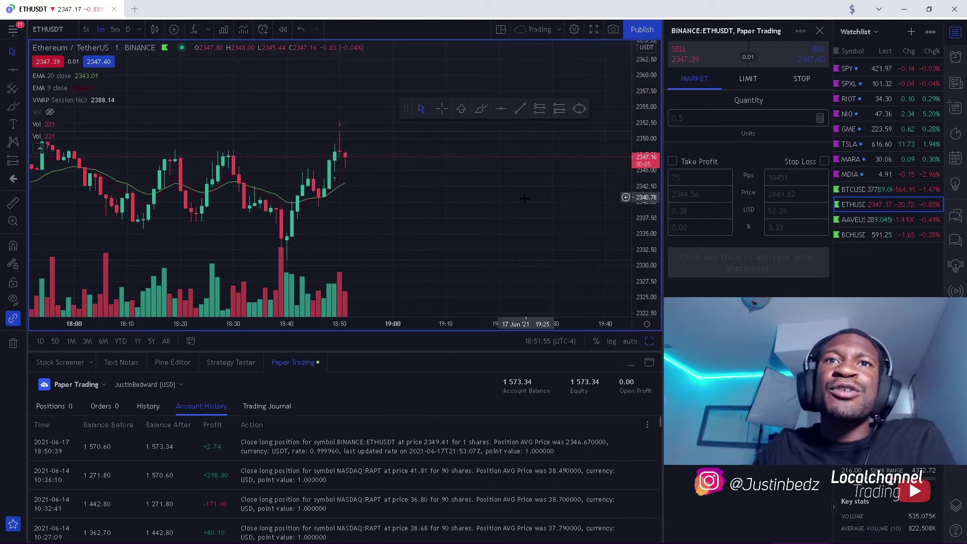
Step: Reopen the chart settings from the chart itself and view the Status line, Trading and Appearance options
right_click(510, 208)
click(545, 504)
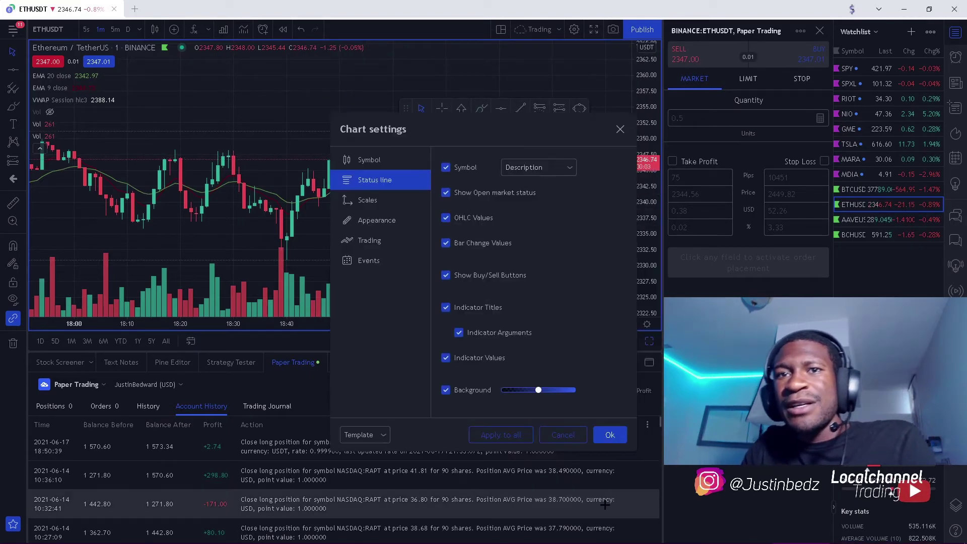
click(369, 240)
click(376, 220)
click(374, 180)
click(620, 129)
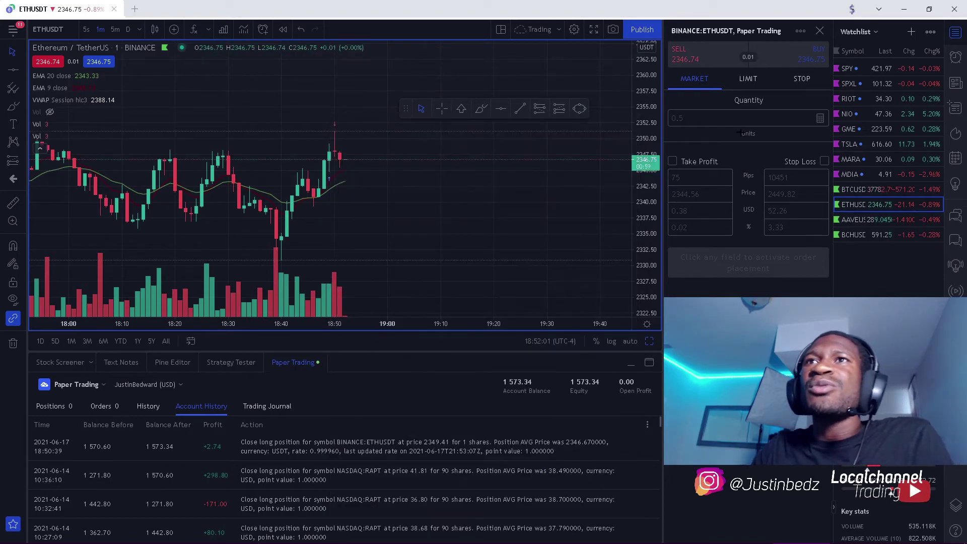